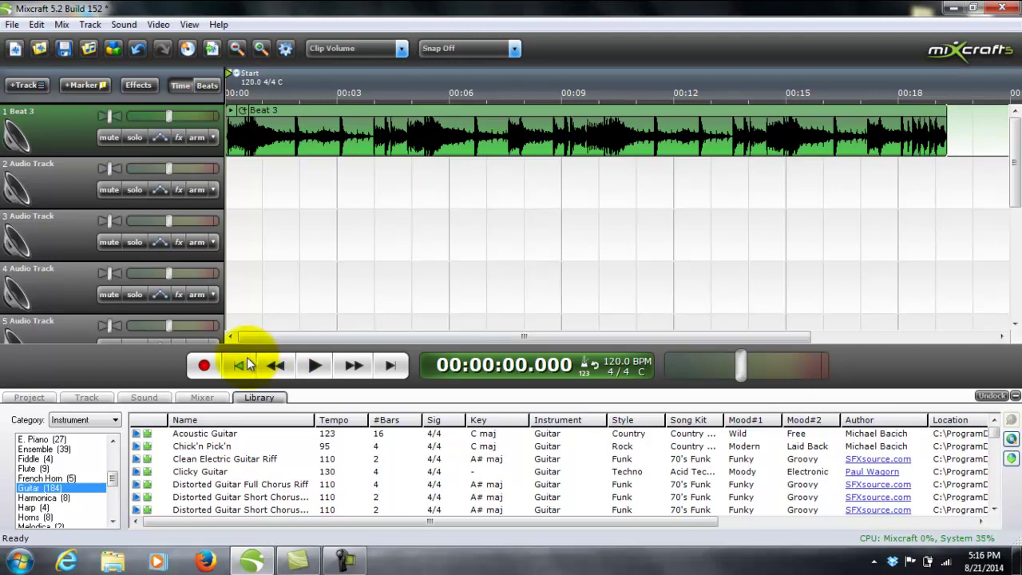
Play the project and lower the Beat 3 clip volume to 86%
click(315, 366)
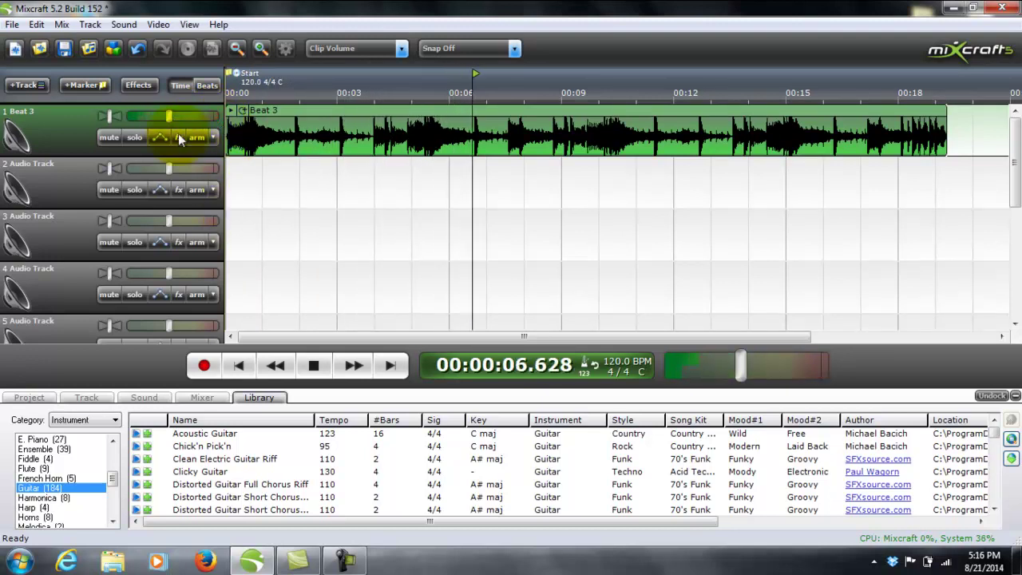
drag(166, 117, 204, 119)
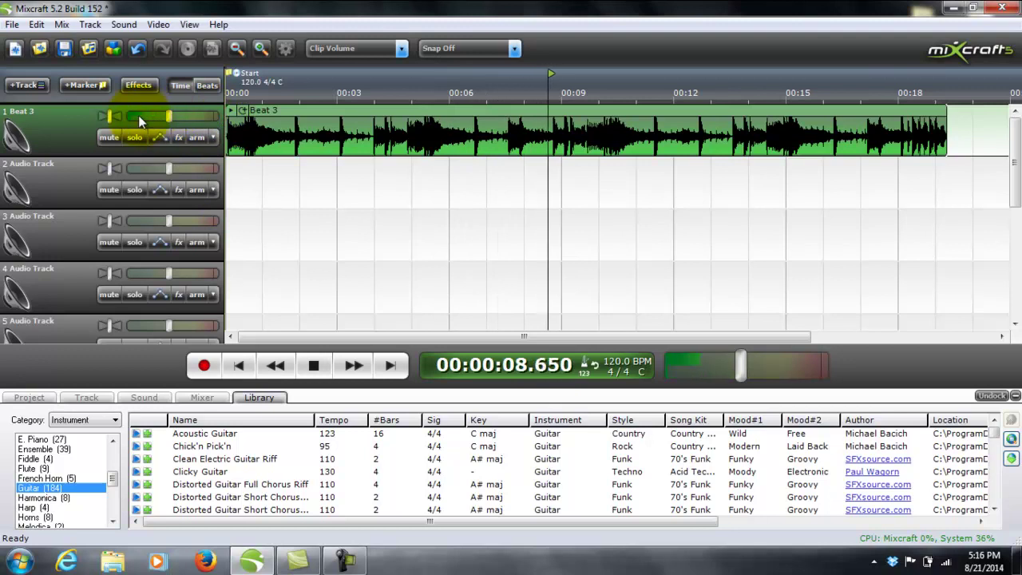
click(311, 364)
mouse_move(229, 137)
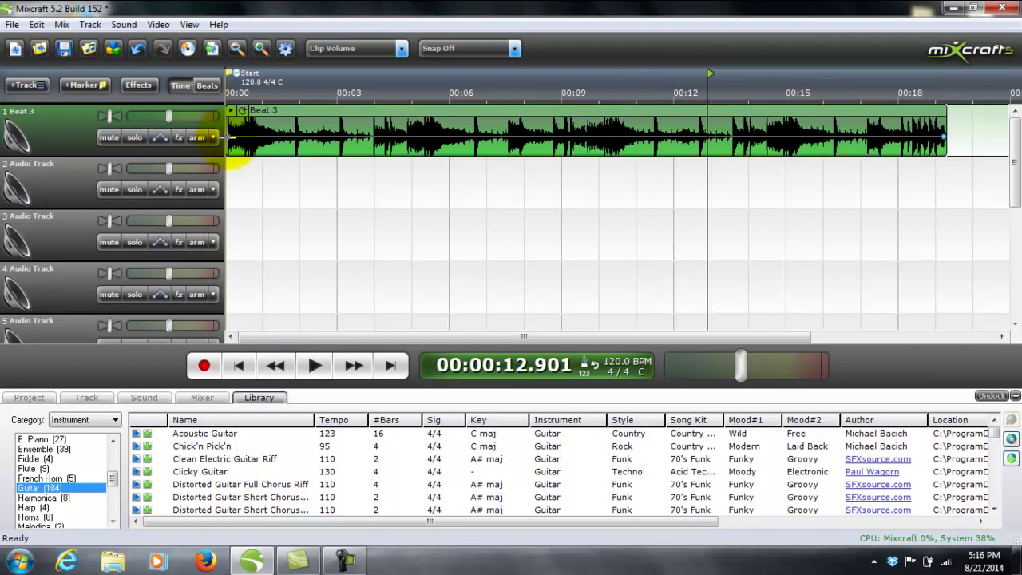
drag(229, 138, 230, 140)
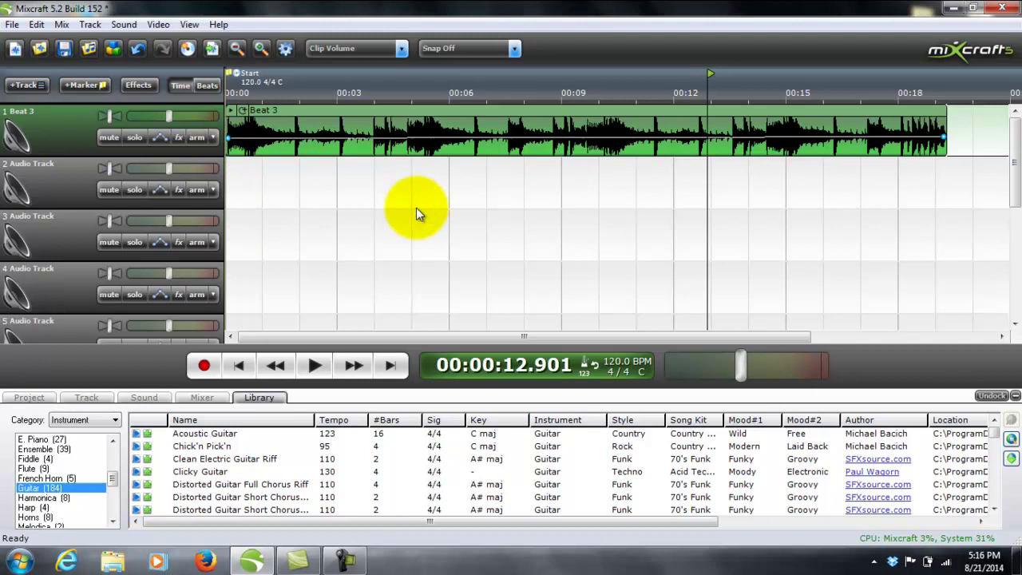
Replay from the start, then restore the Beat 3 clip volume to 100% and listen again
click(240, 368)
click(316, 367)
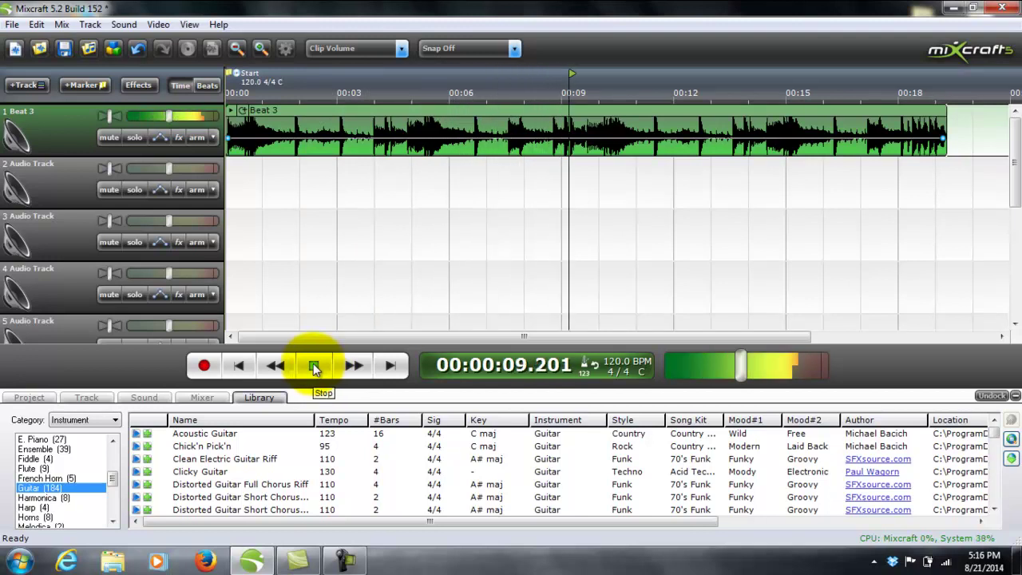
click(313, 364)
click(239, 365)
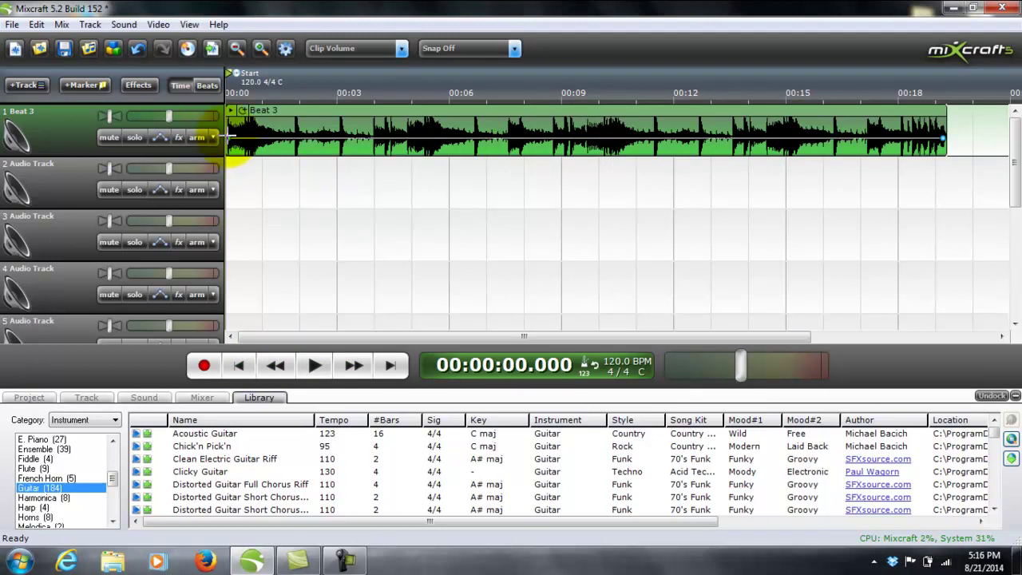
drag(229, 138, 229, 136)
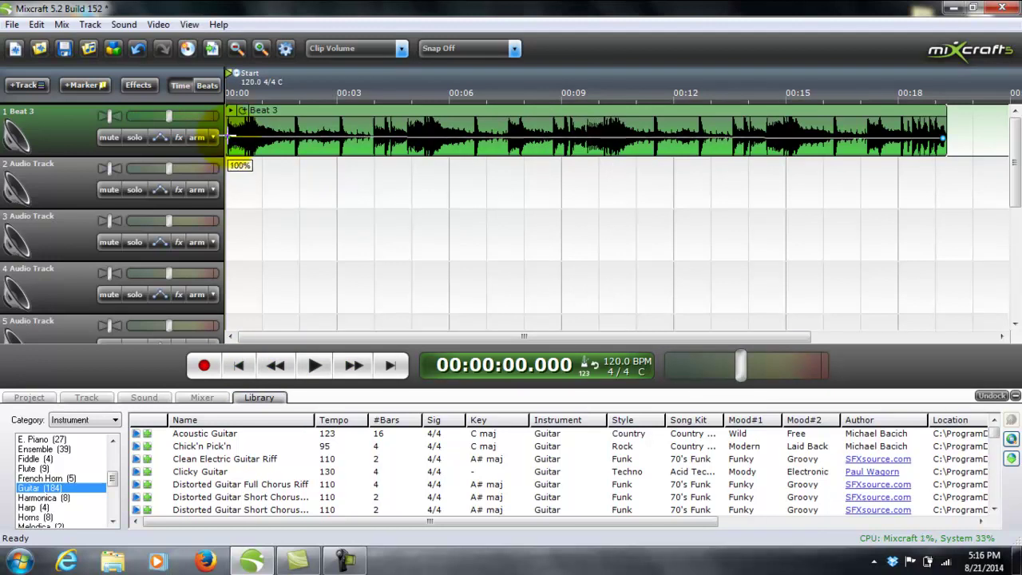
click(313, 366)
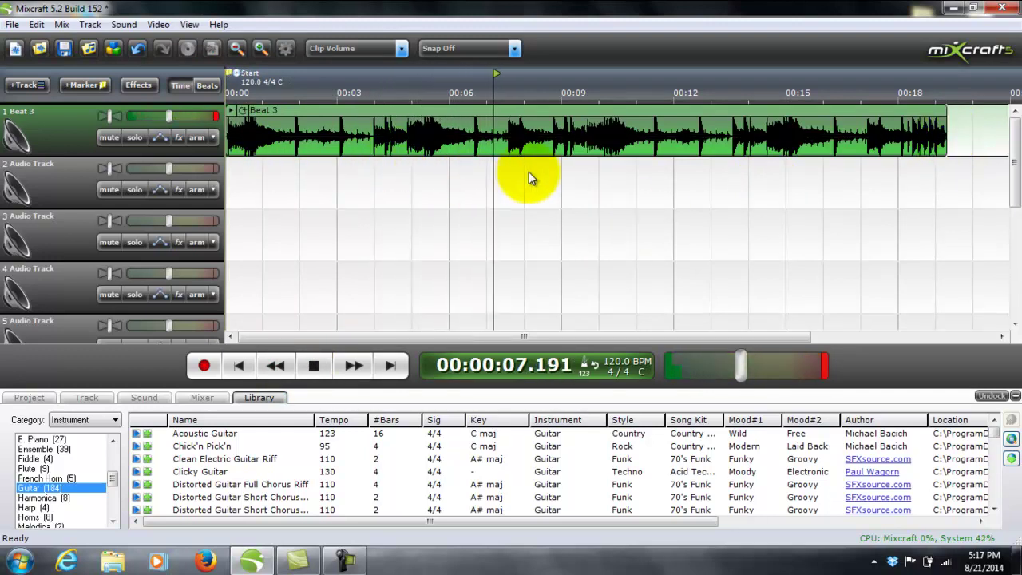
click(304, 369)
Audition around 6.5 seconds and mark the stretch from about 6 to 7.5 seconds
click(468, 170)
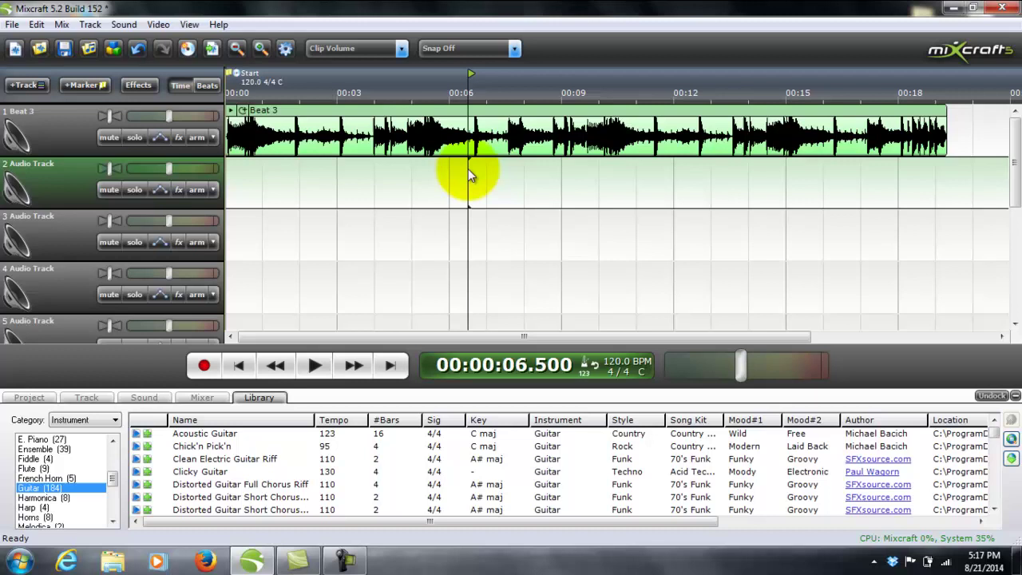
click(314, 365)
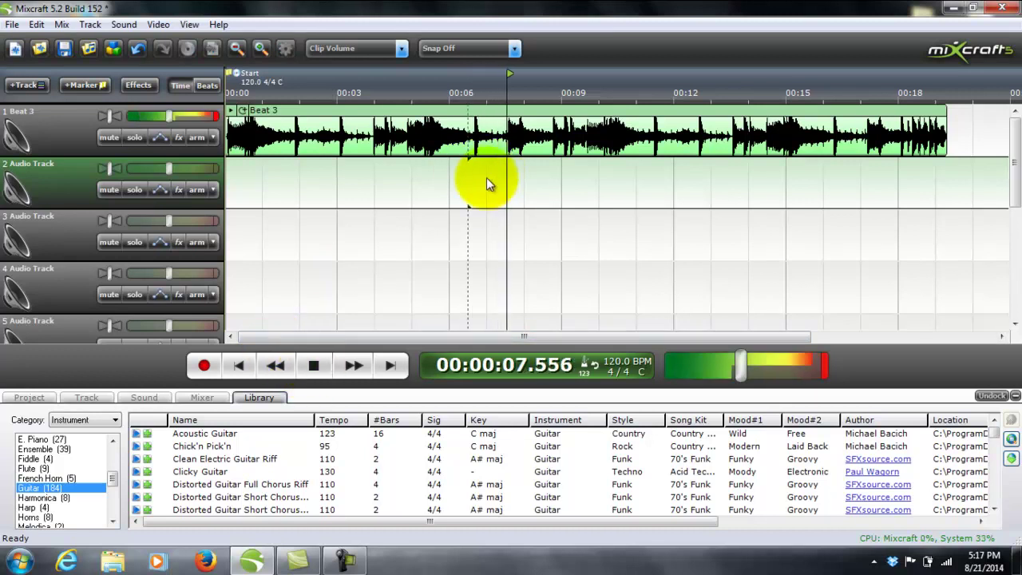
click(445, 181)
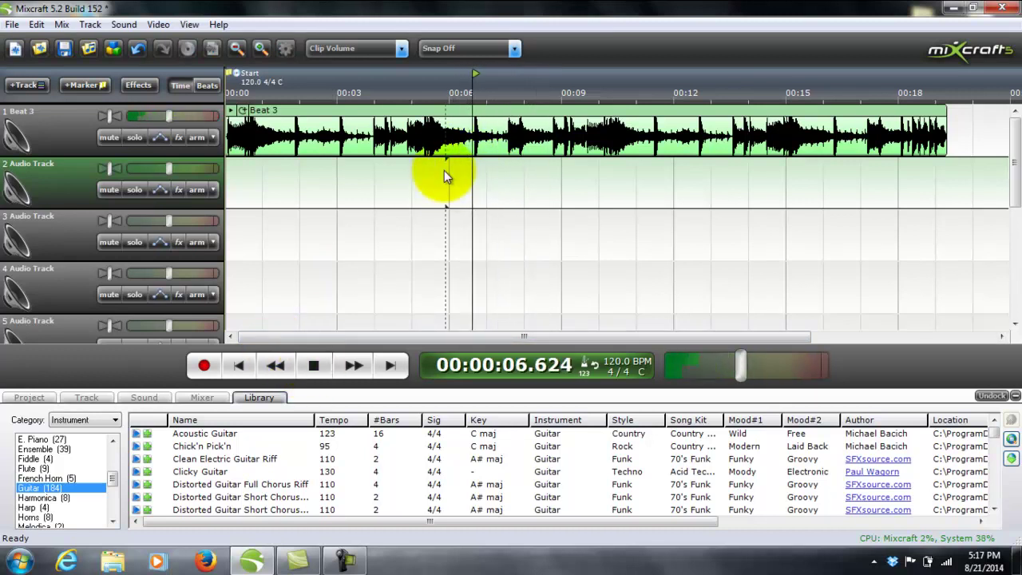
drag(445, 176, 506, 121)
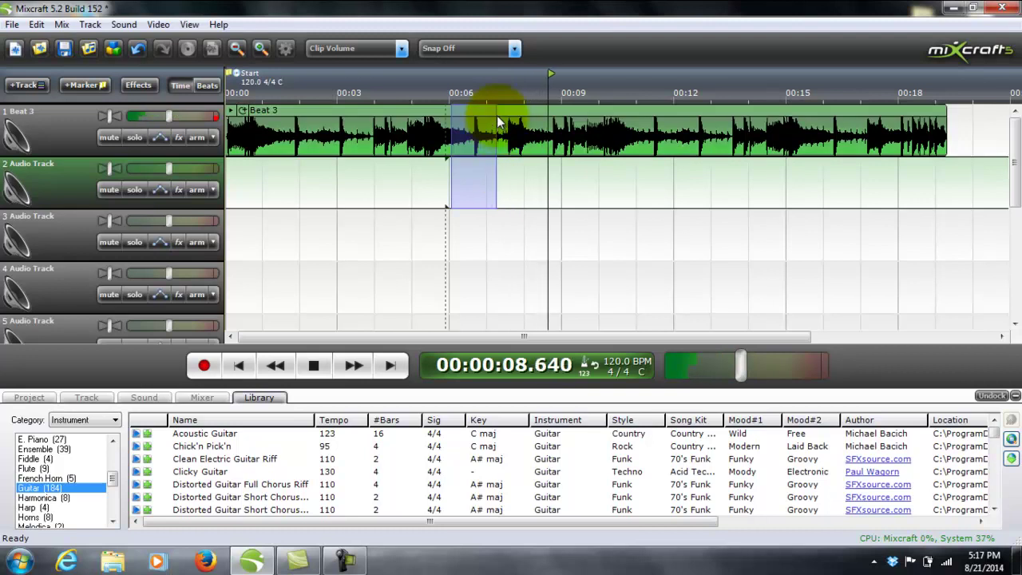
click(313, 364)
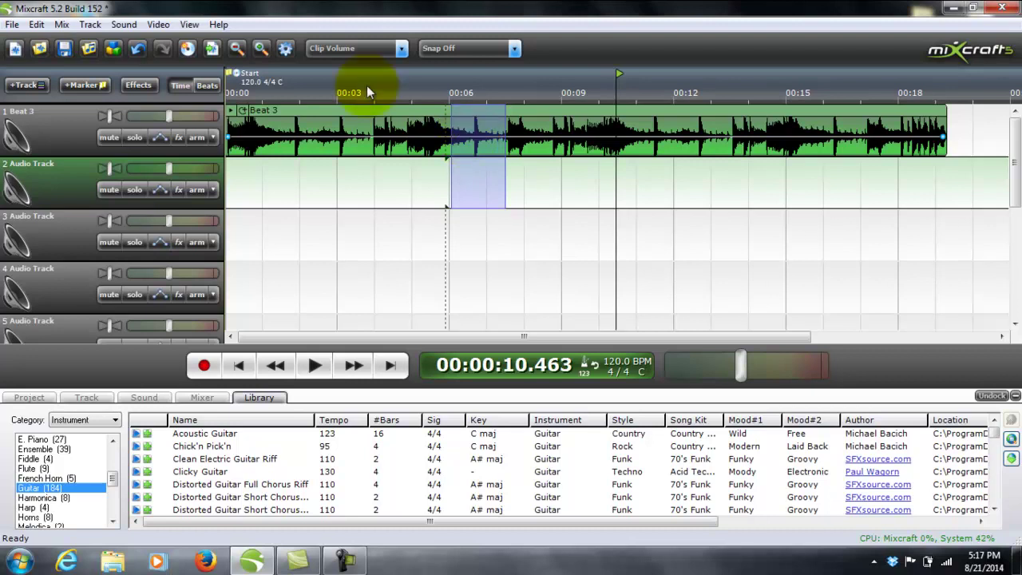
Zoom to quarter-second detail and add three volume envelope points near 6.5–6.75 s
click(260, 48)
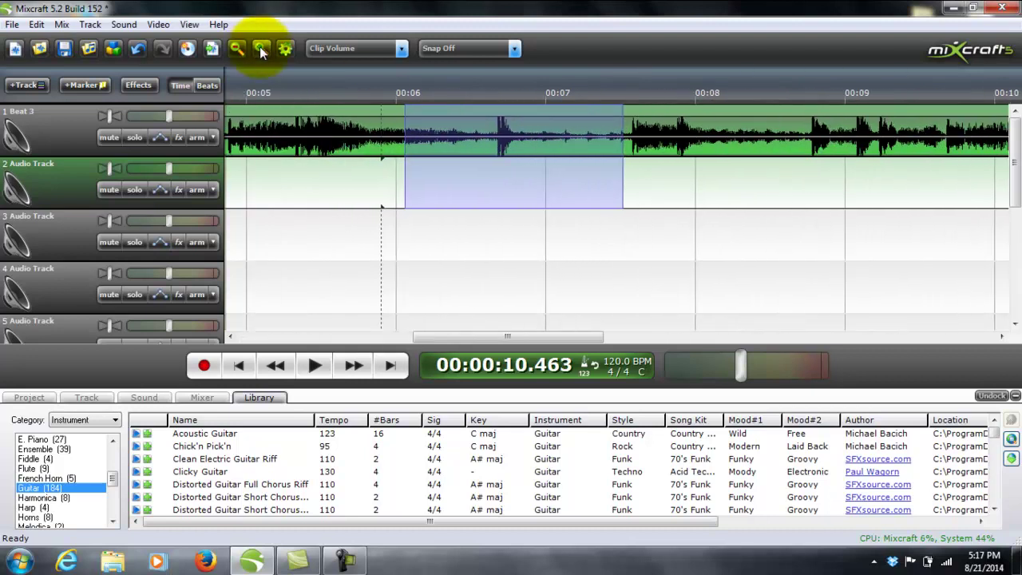
click(260, 48)
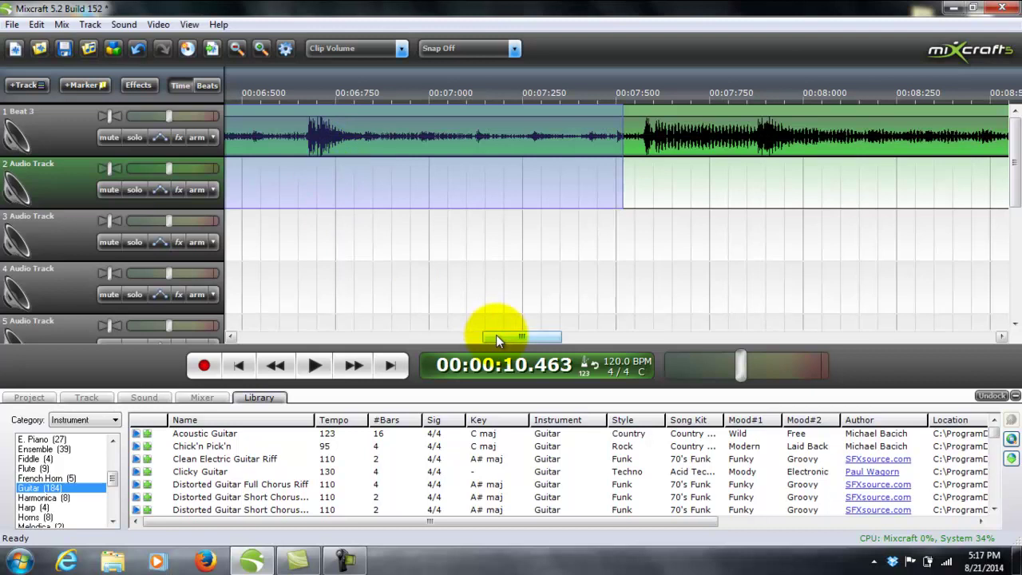
drag(496, 335, 473, 338)
click(481, 234)
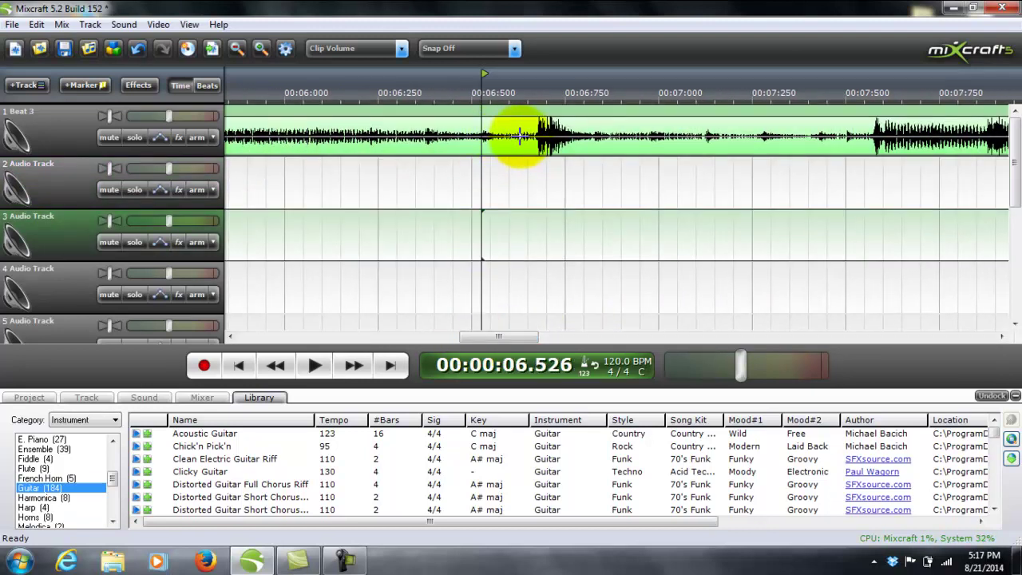
click(524, 136)
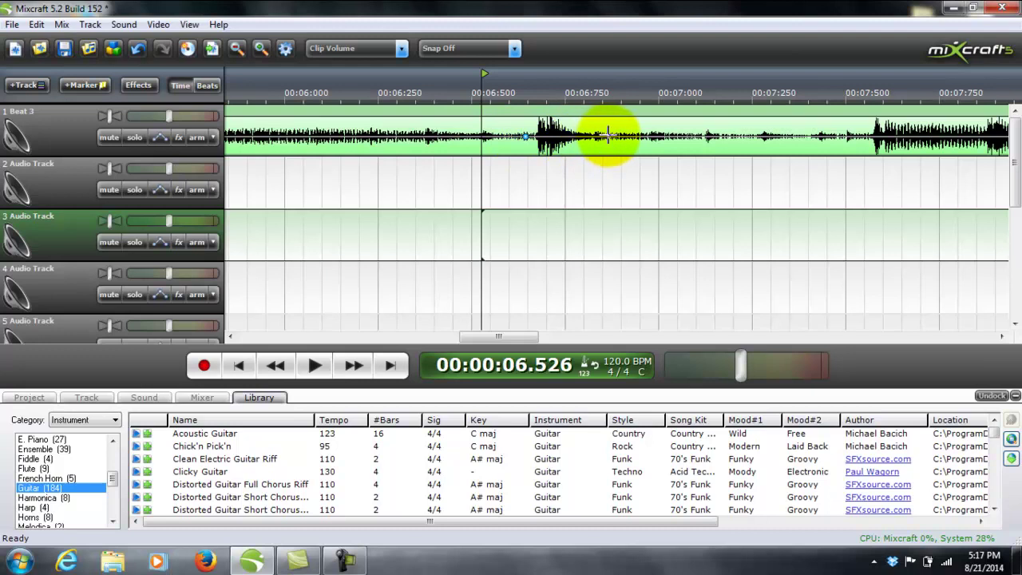
click(609, 136)
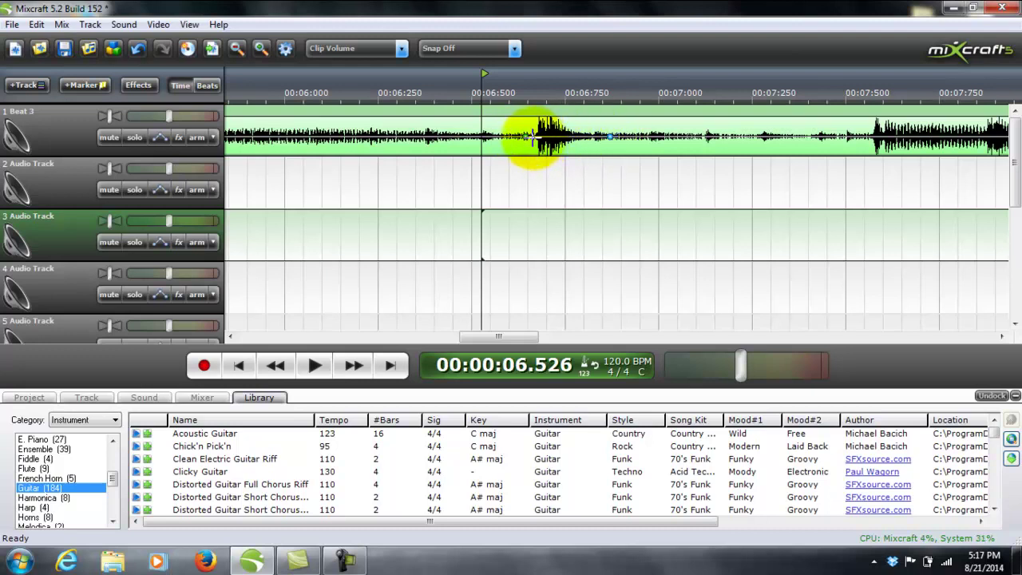
click(531, 140)
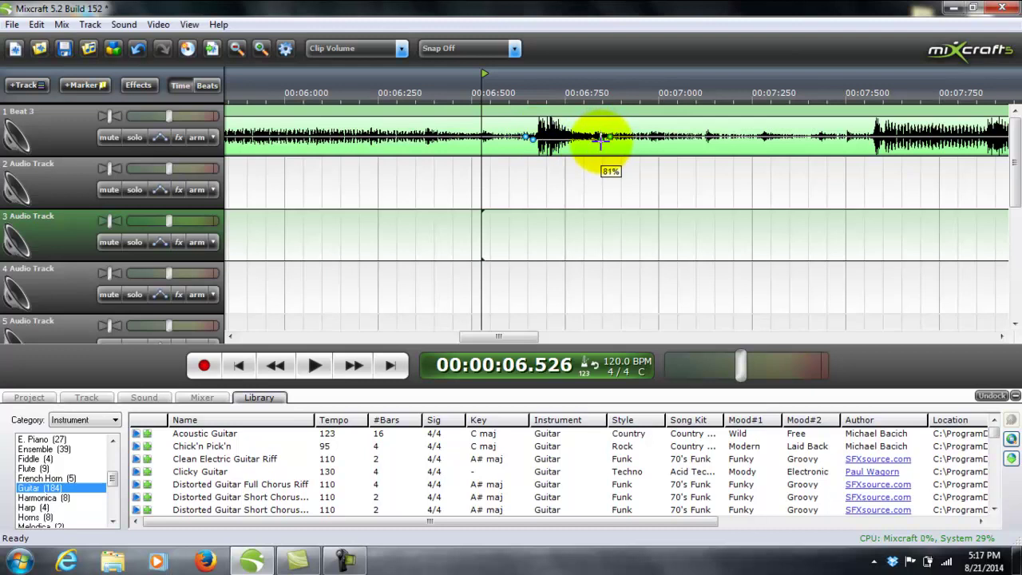
Play back the edited section from just before the envelope points
click(443, 191)
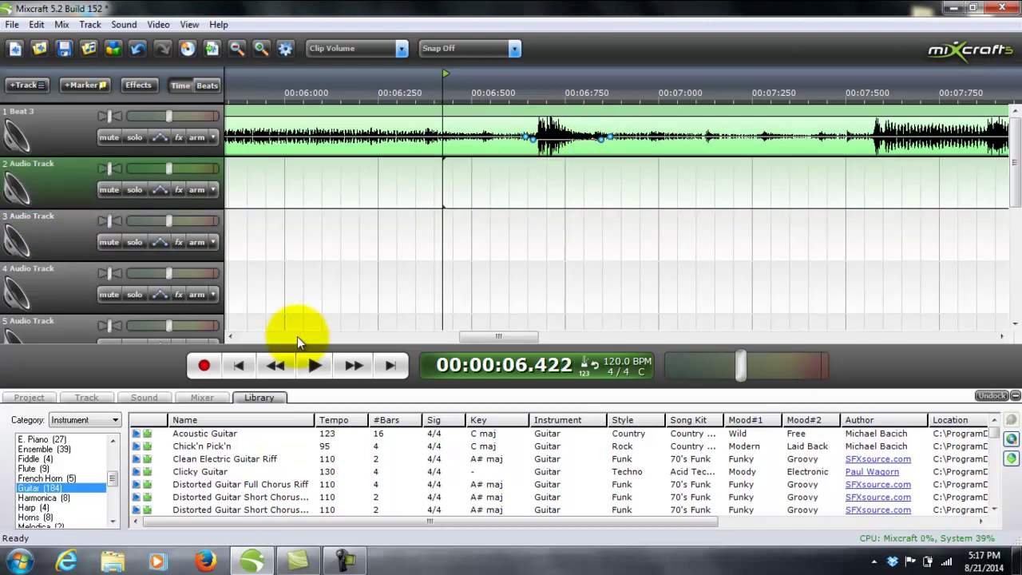
click(314, 365)
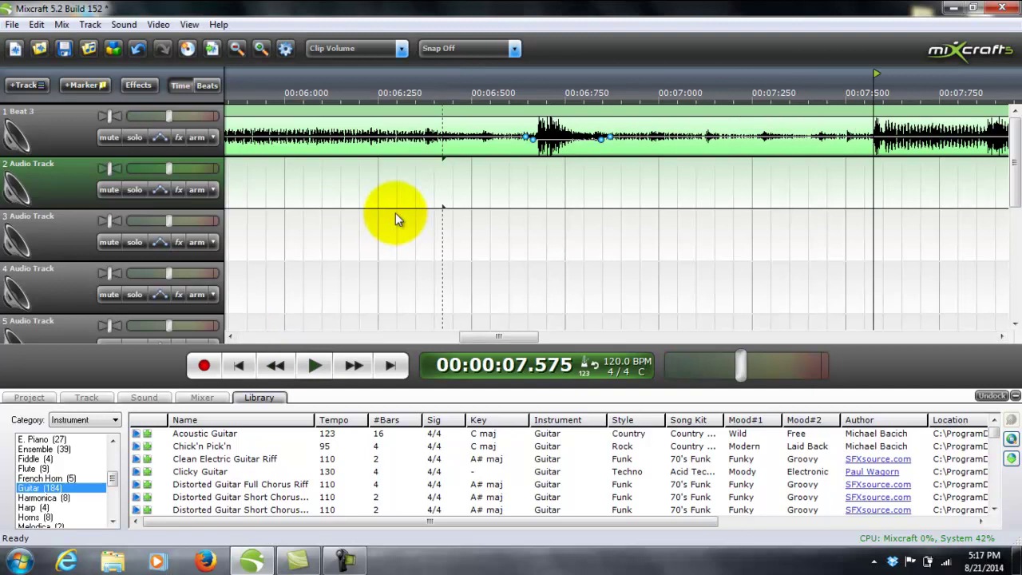
click(395, 212)
Audition the volume dip, zoom out, and replay from about 6 seconds
click(320, 365)
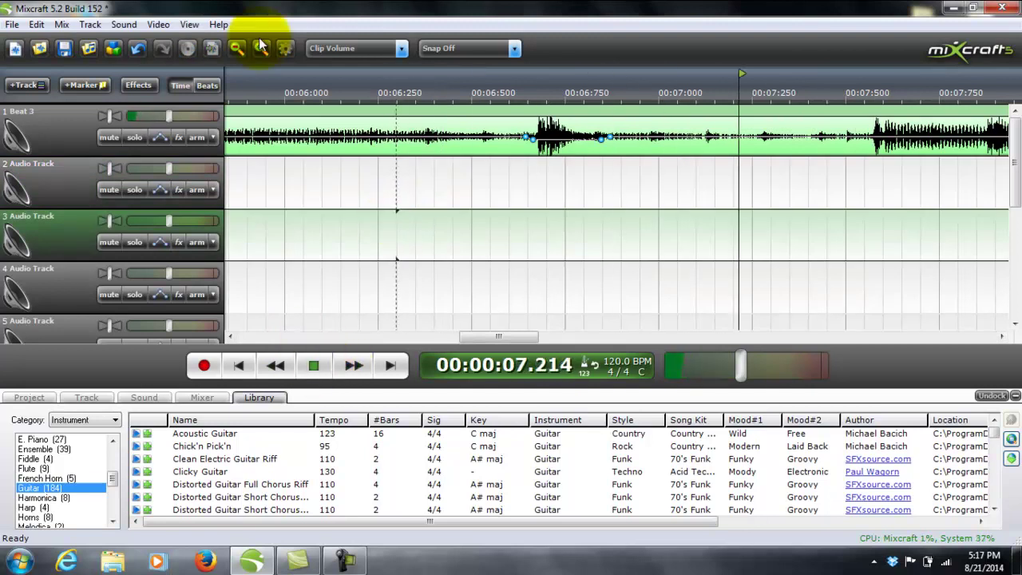
click(313, 365)
click(236, 49)
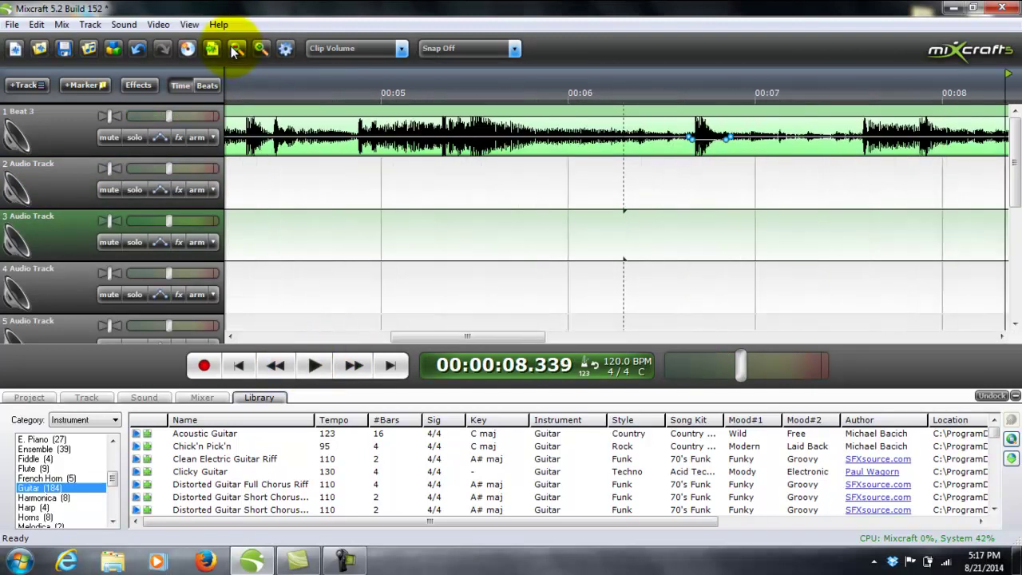
click(235, 49)
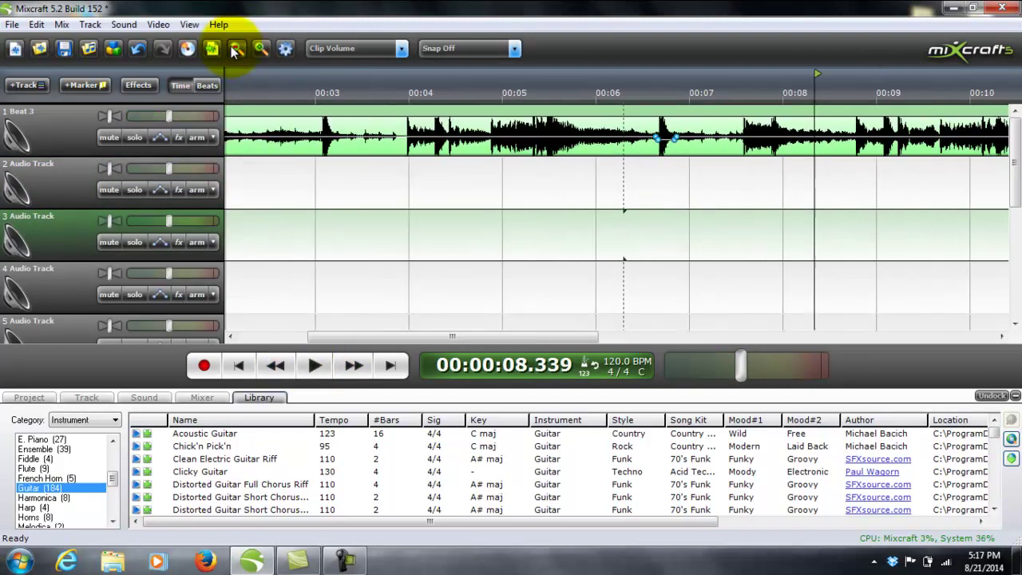
click(611, 186)
click(314, 365)
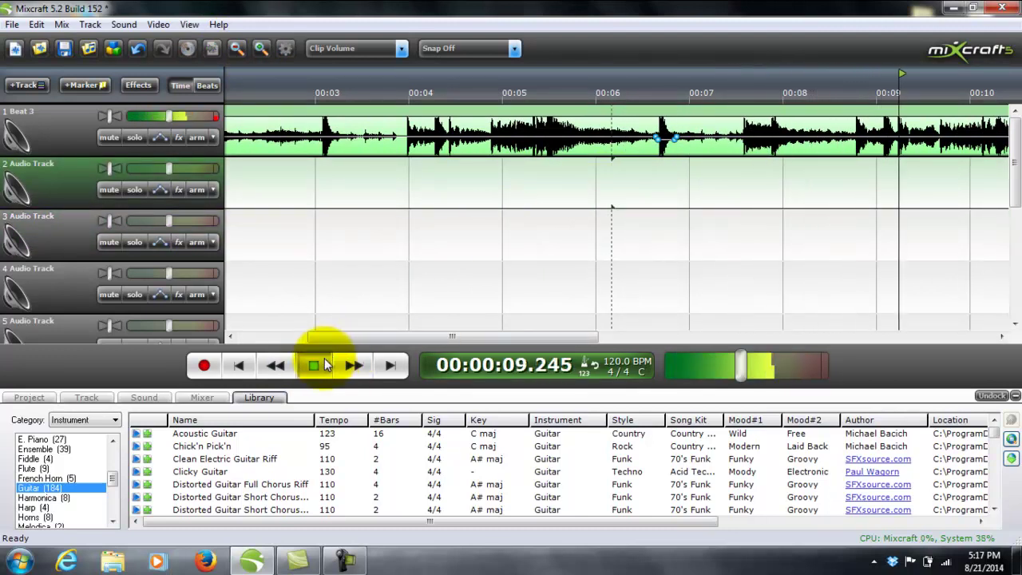
Zoom in, deselect the envelope point, and scroll fully left to the Beat 3 clip start
click(324, 364)
click(261, 49)
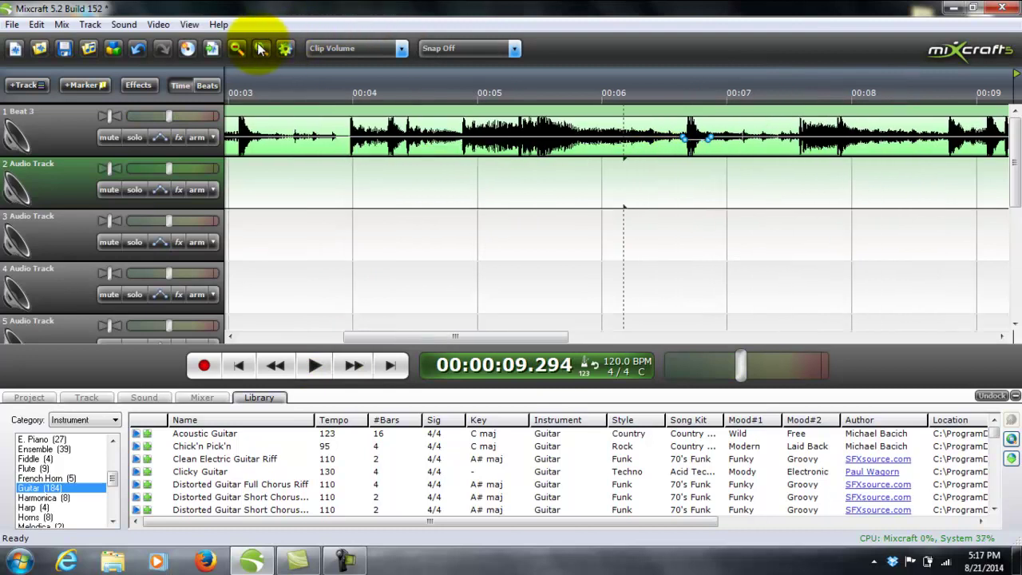
mouse_move(447, 337)
mouse_down()
mouse_move(506, 339)
mouse_move(491, 337)
mouse_up()
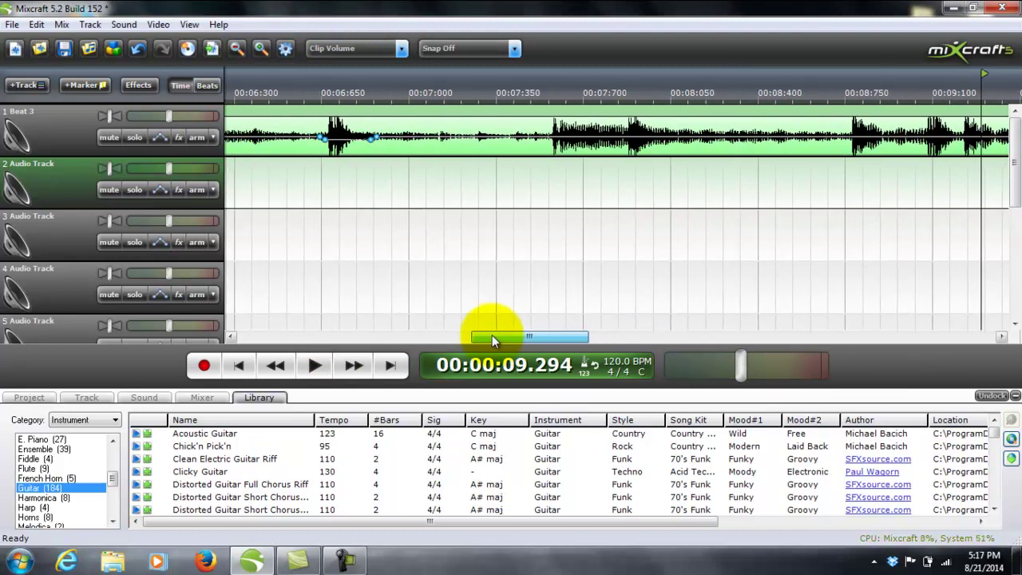
click(329, 165)
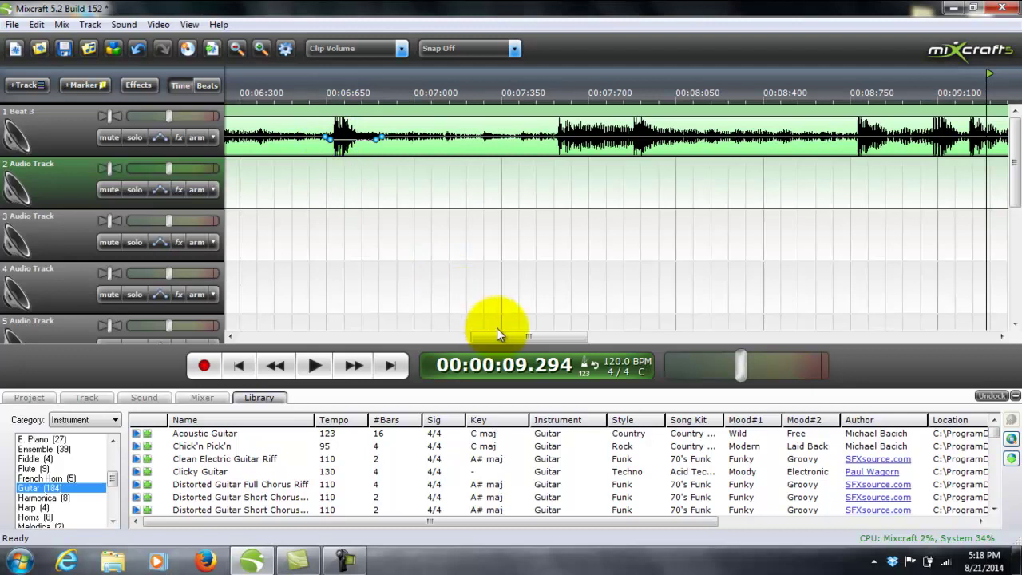
drag(500, 336, 288, 307)
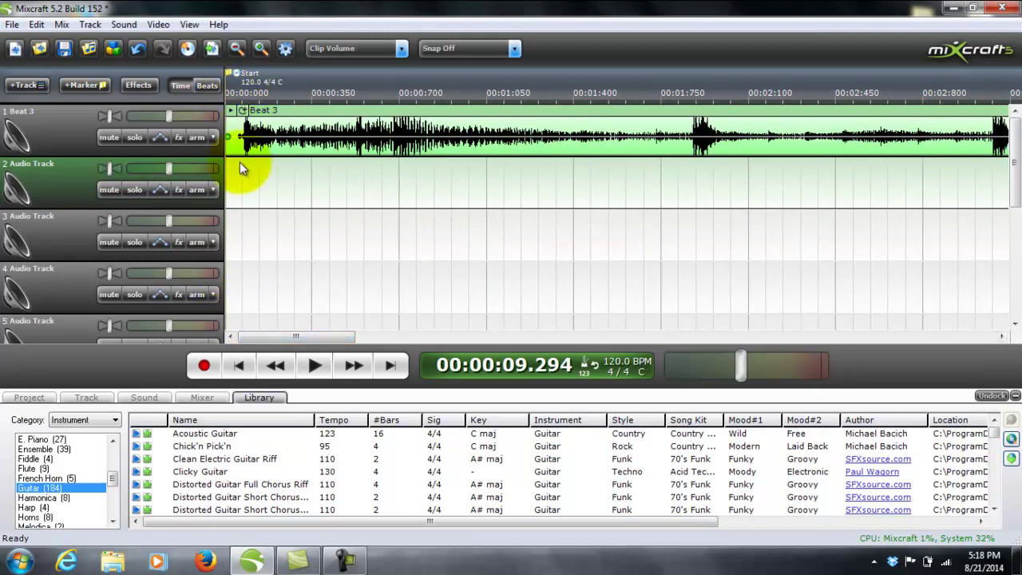
Move the Beat 3 clip to the timeline origin at 0:00 and play from the start
click(231, 120)
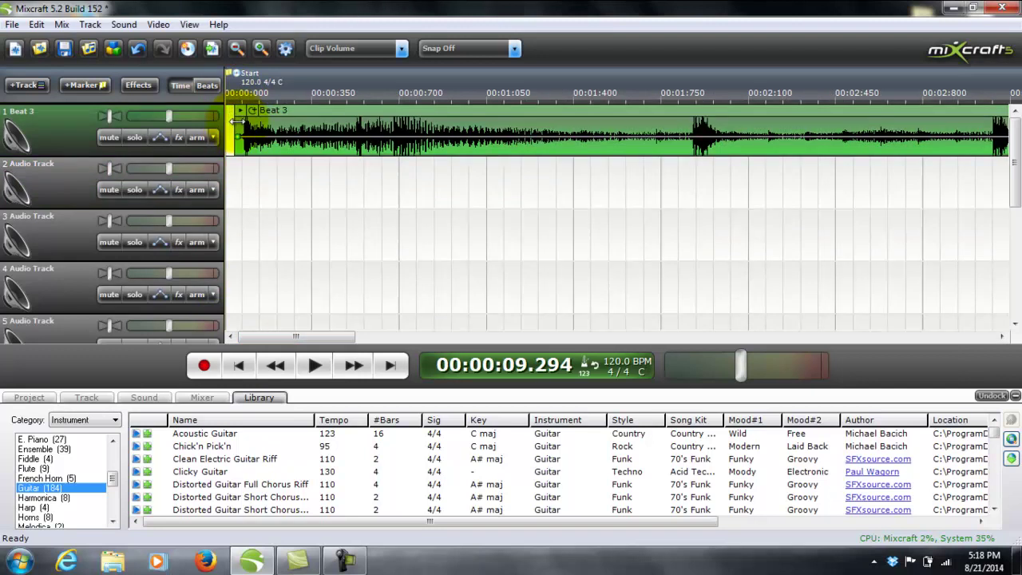
drag(286, 109, 260, 108)
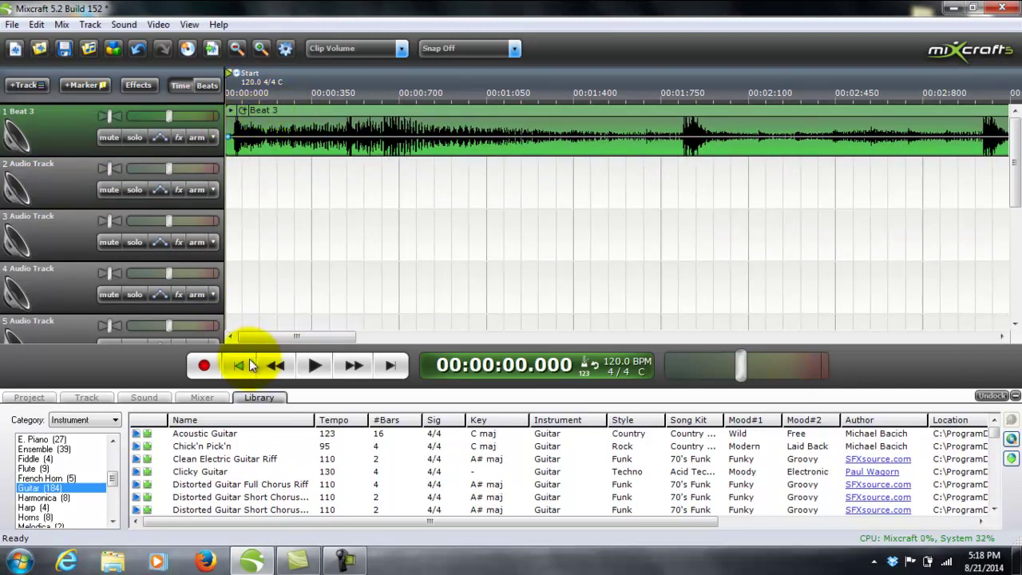
click(313, 364)
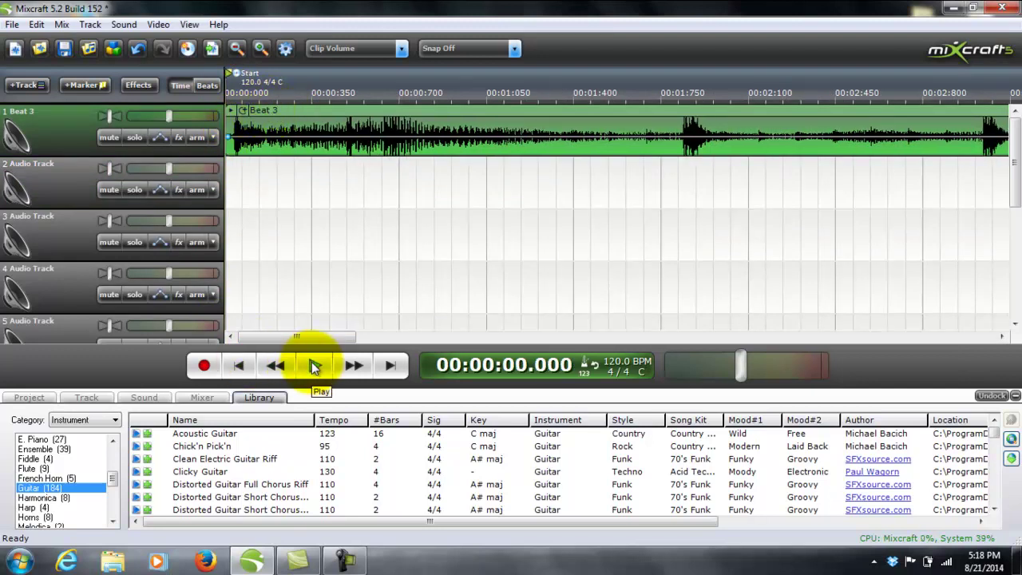
click(240, 365)
Stop and delete the accidentally recorded clip
click(204, 365)
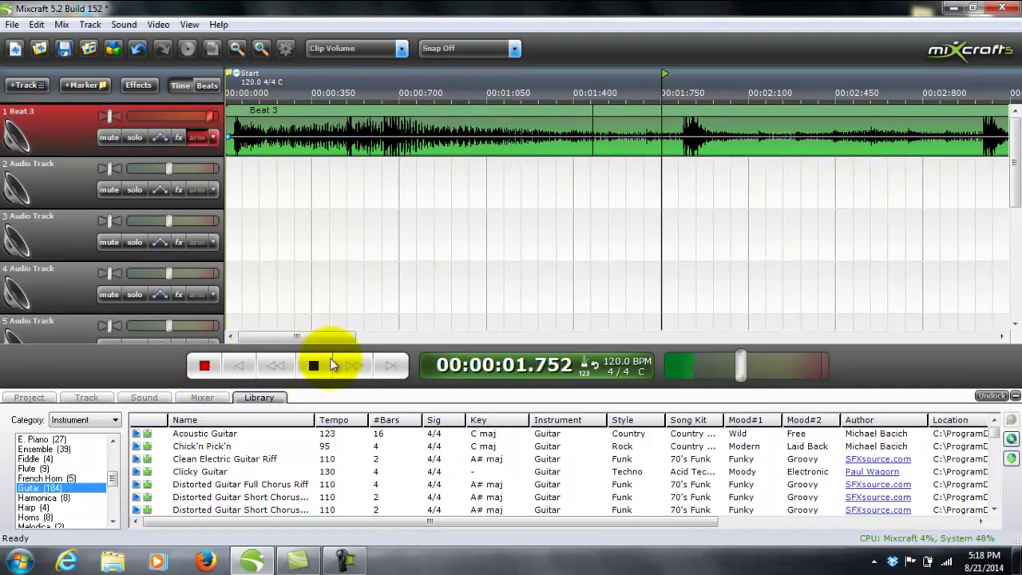
click(312, 365)
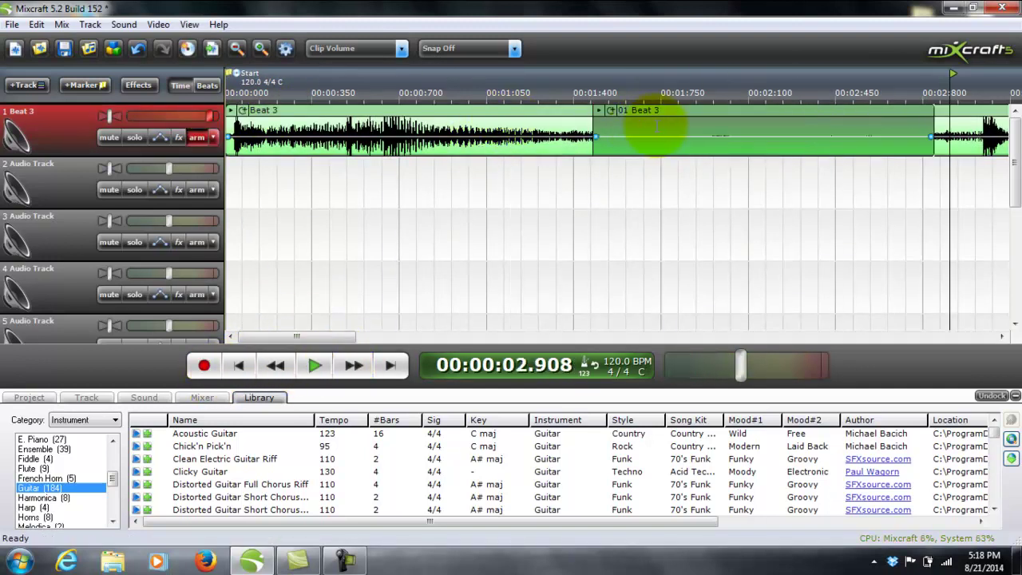
right_click(656, 131)
click(656, 152)
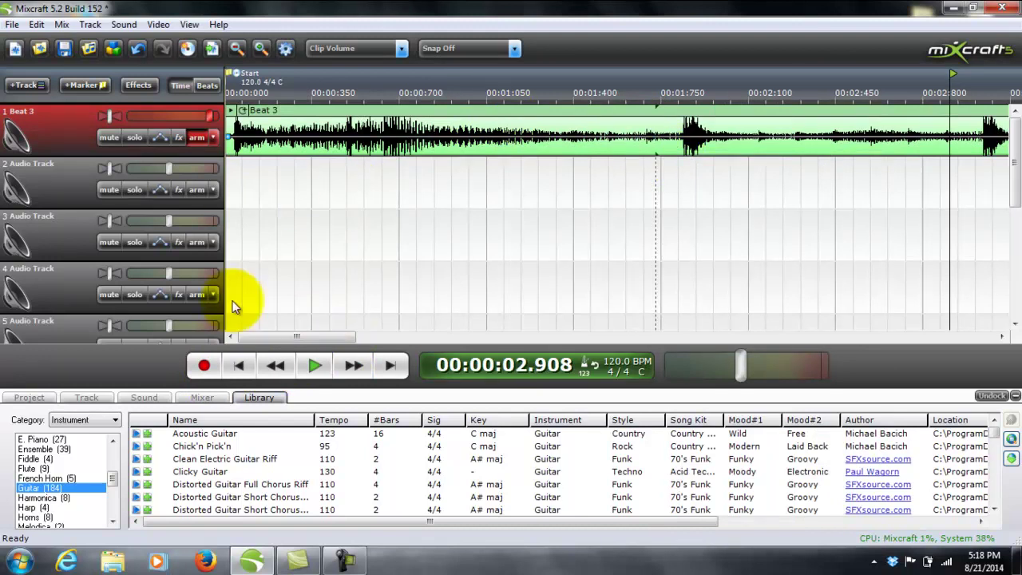
Zoom in, adjust where the Beat 3 clip begins, and play to check
click(261, 48)
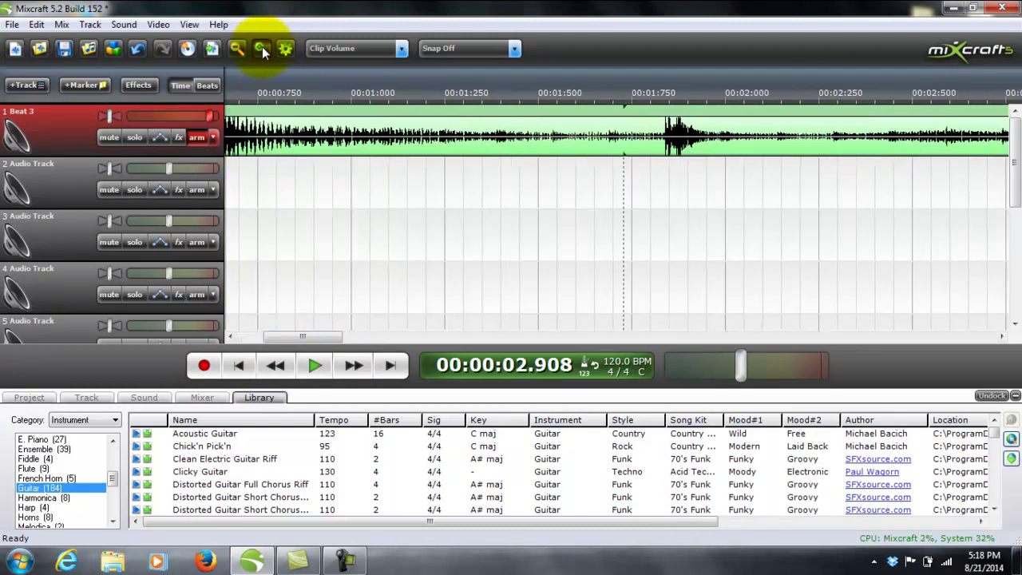
click(239, 364)
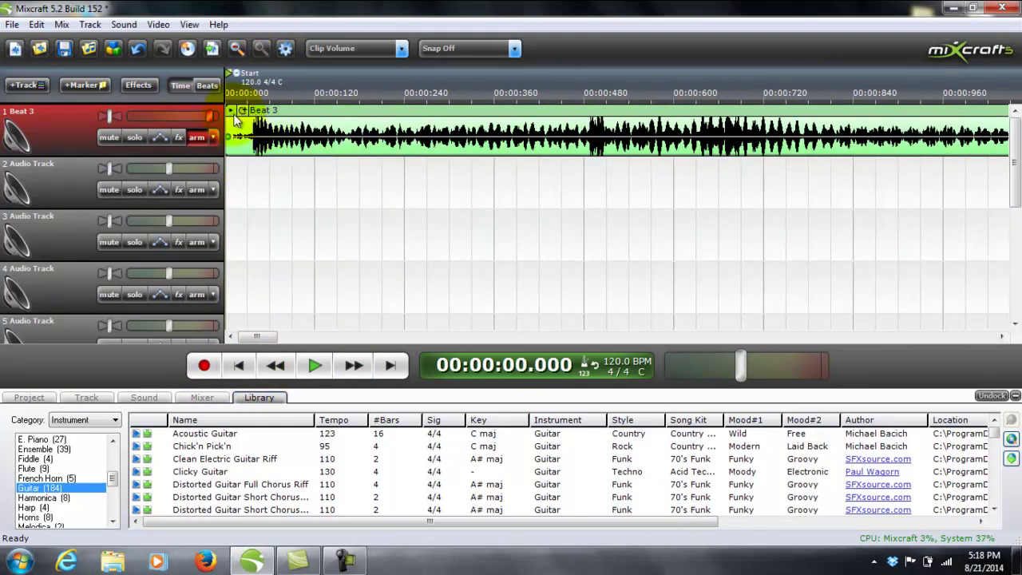
drag(228, 120, 266, 113)
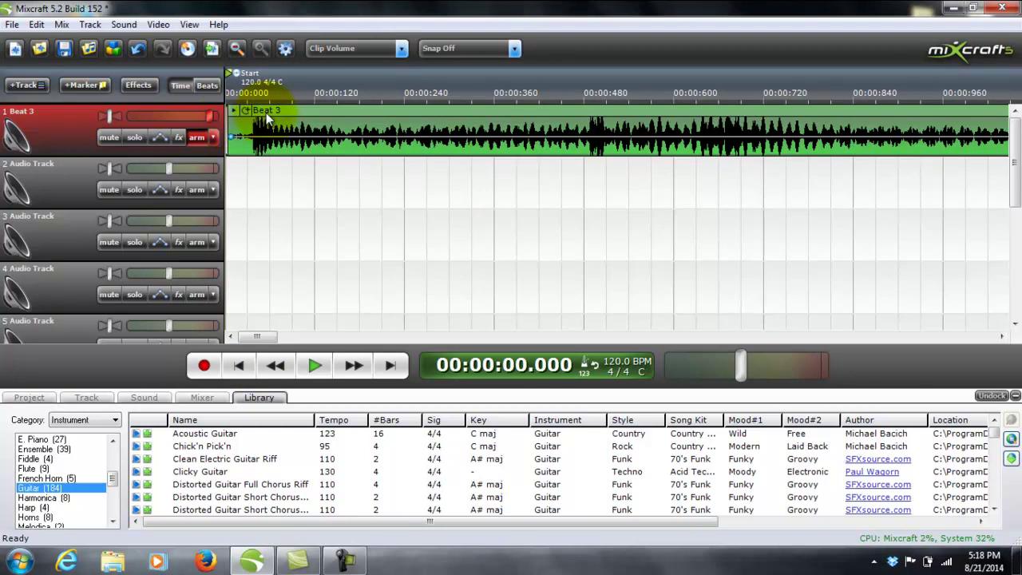
click(319, 366)
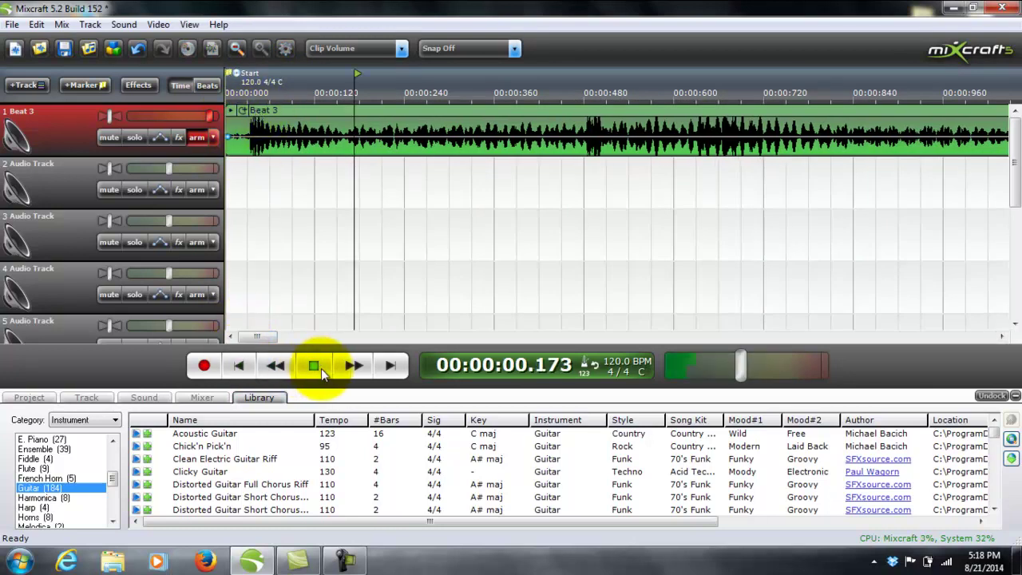
Copy the Beat 3 clip, paste it at the clip end, and butt it against the first clip
drag(268, 337, 834, 310)
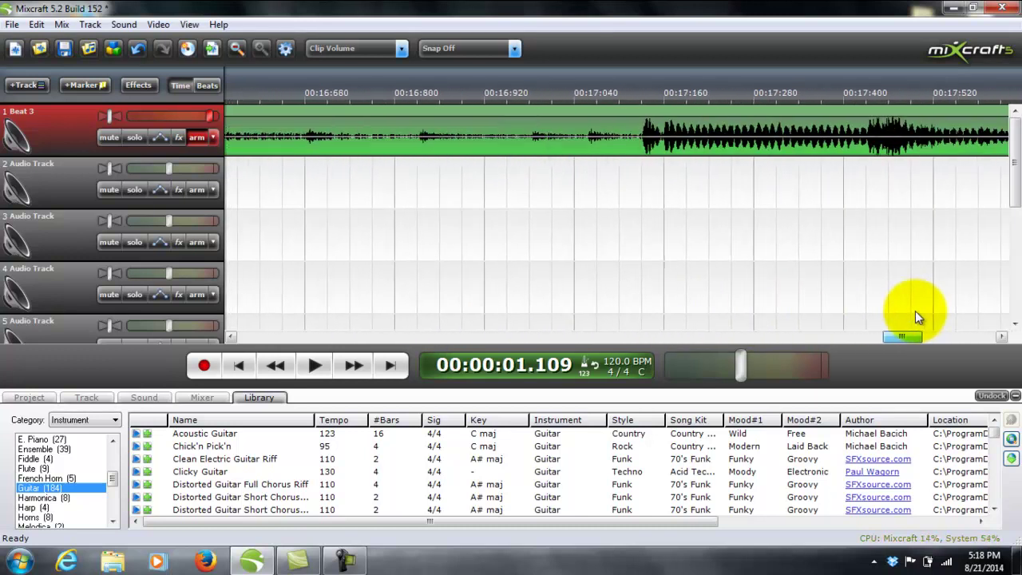
drag(834, 310, 1004, 308)
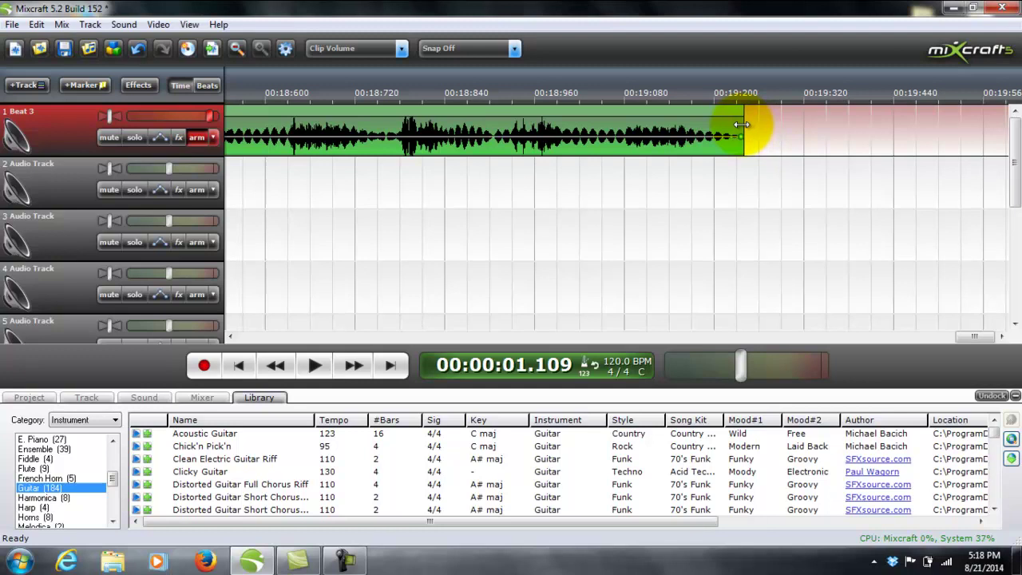
right_click(702, 113)
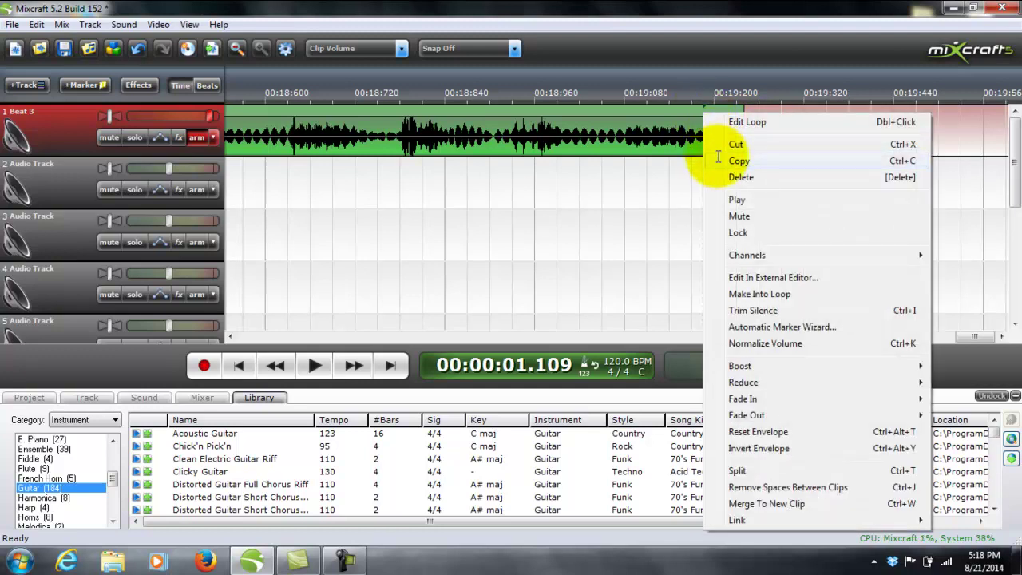
click(738, 160)
right_click(757, 136)
click(782, 214)
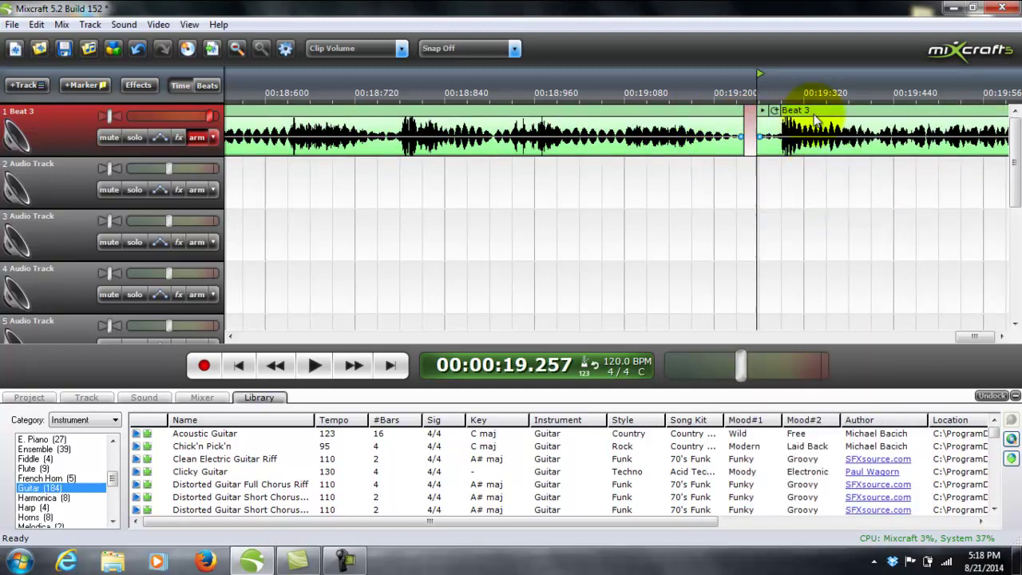
drag(813, 118, 801, 108)
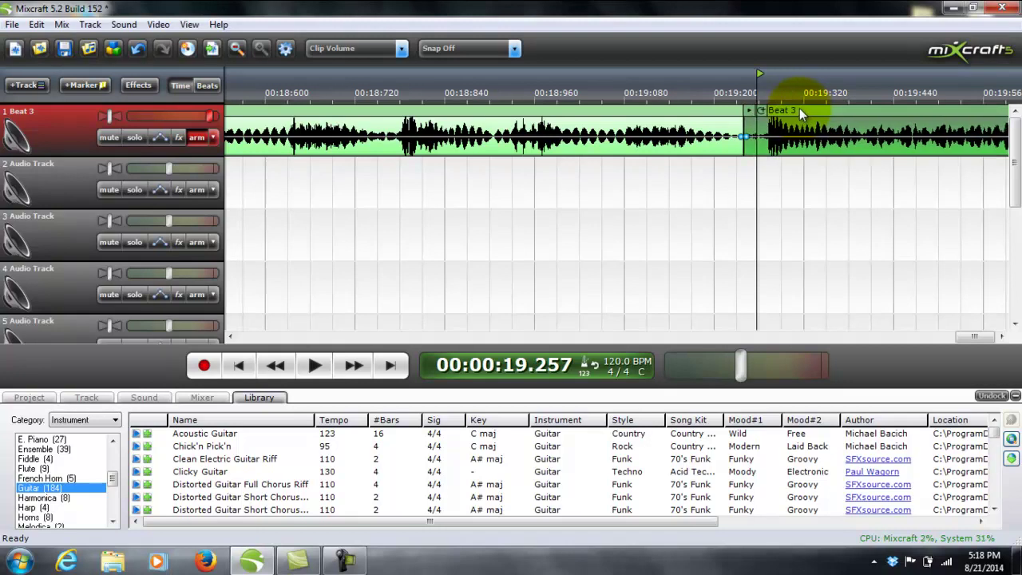
click(325, 368)
click(315, 365)
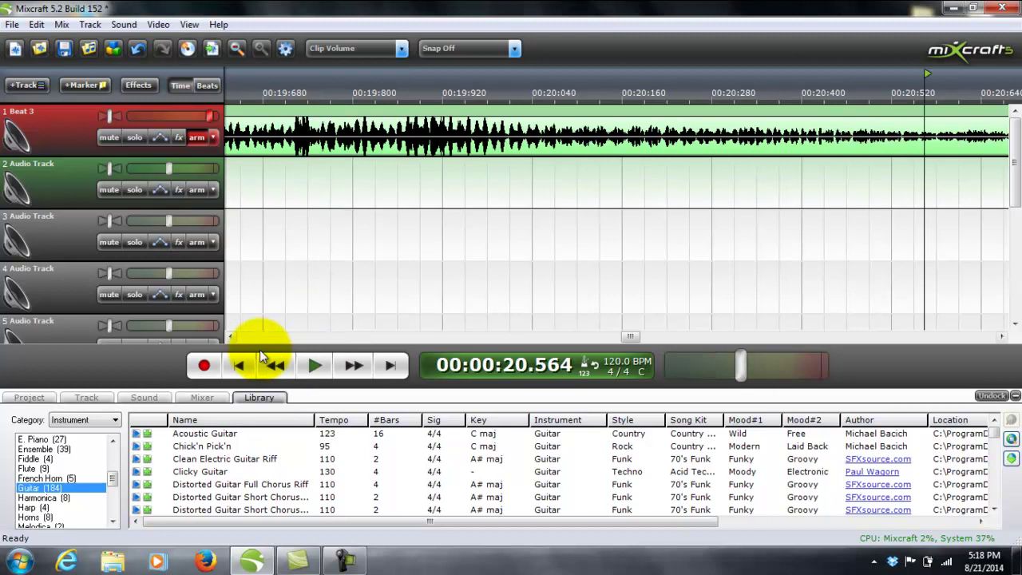
Audition the join around 00:18, then pull the pasted clip away and edit the first clip
click(240, 48)
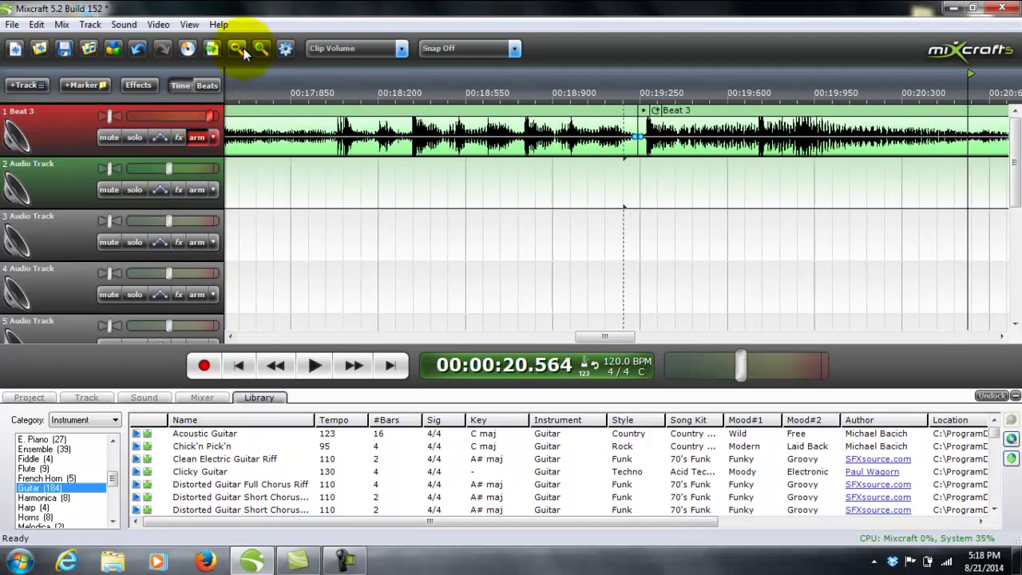
click(447, 257)
click(320, 380)
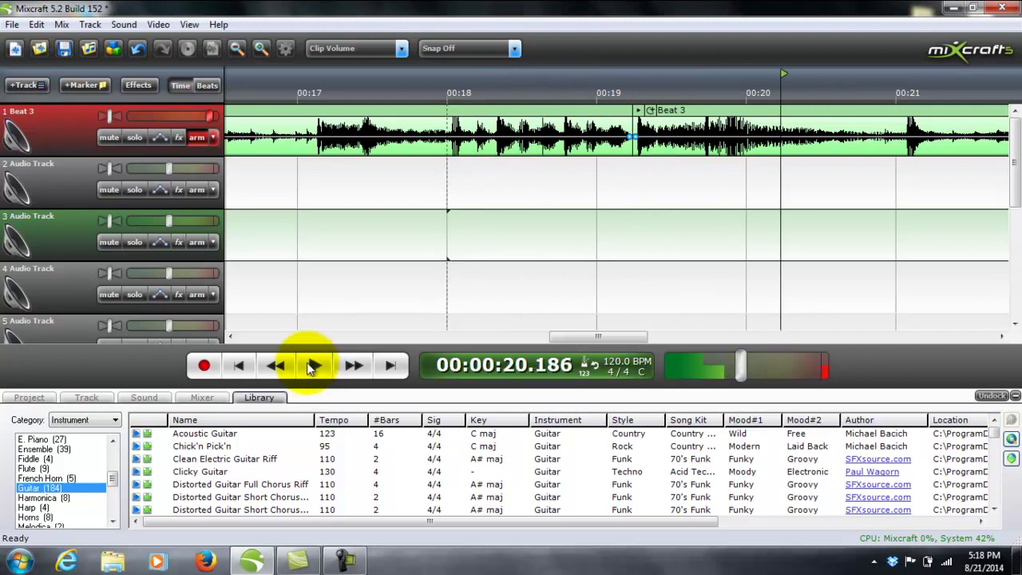
click(311, 369)
drag(669, 111, 684, 112)
click(648, 132)
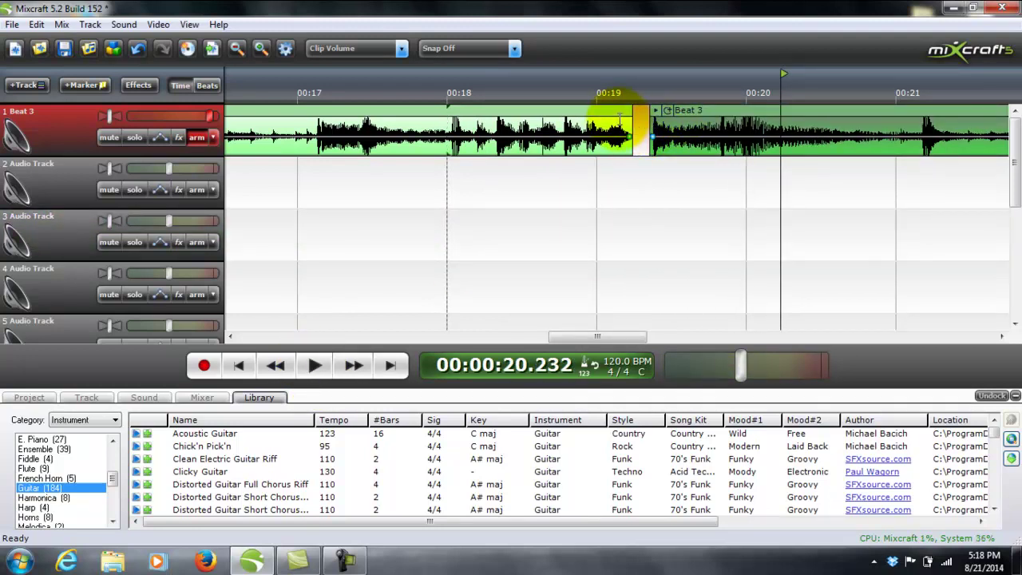
right_click(620, 121)
click(651, 151)
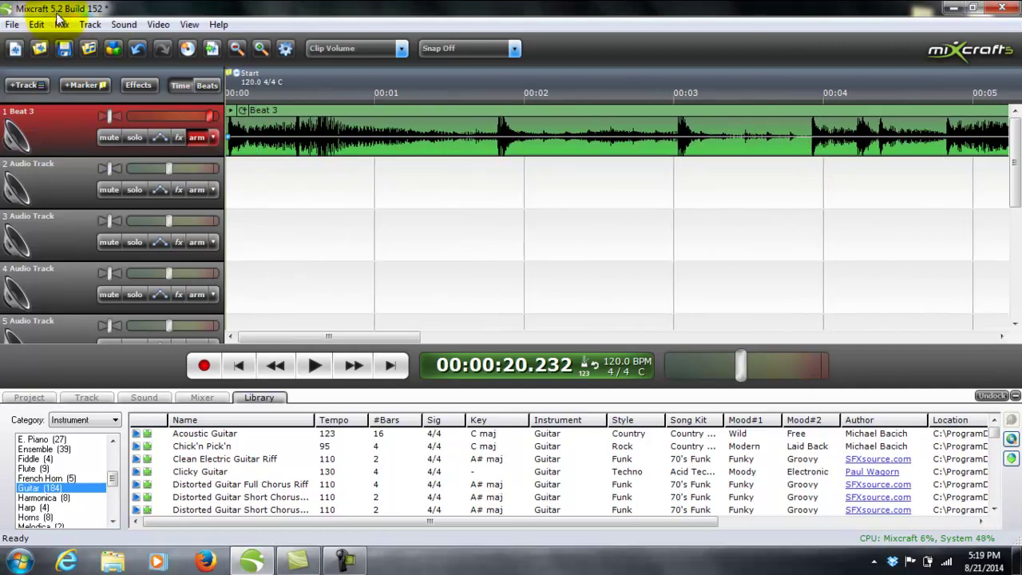
Copy the Beat 3 clip and paste it flush against the end of the first clip
right_click(297, 139)
click(316, 175)
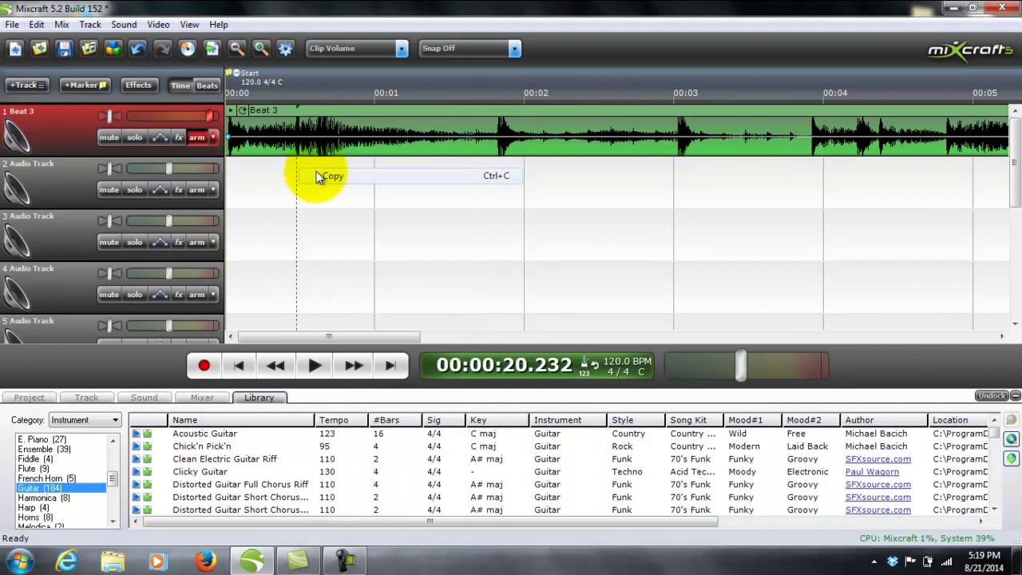
mouse_move(279, 336)
mouse_down()
mouse_move(444, 349)
mouse_move(653, 336)
mouse_up()
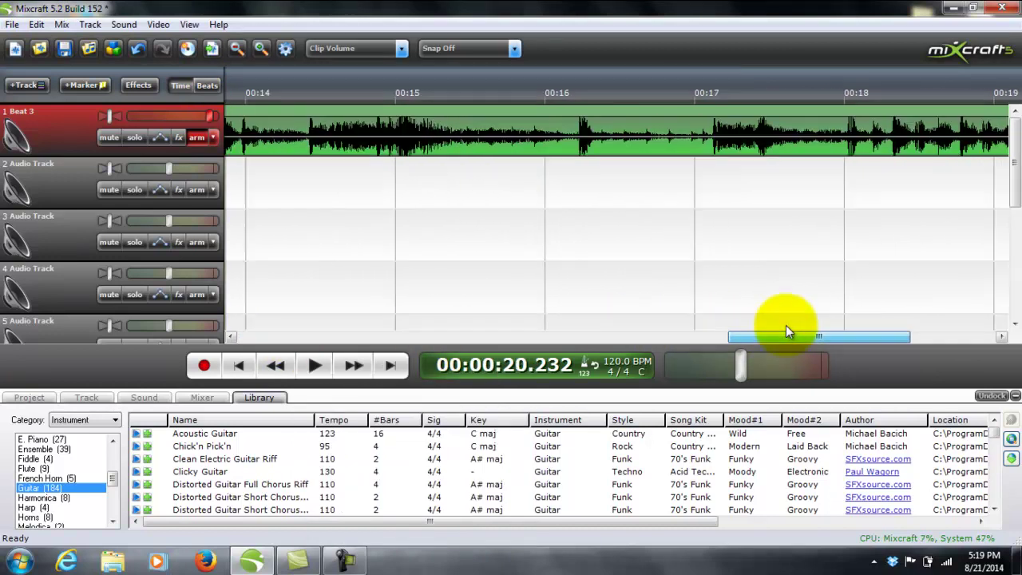
drag(786, 331, 864, 332)
right_click(644, 148)
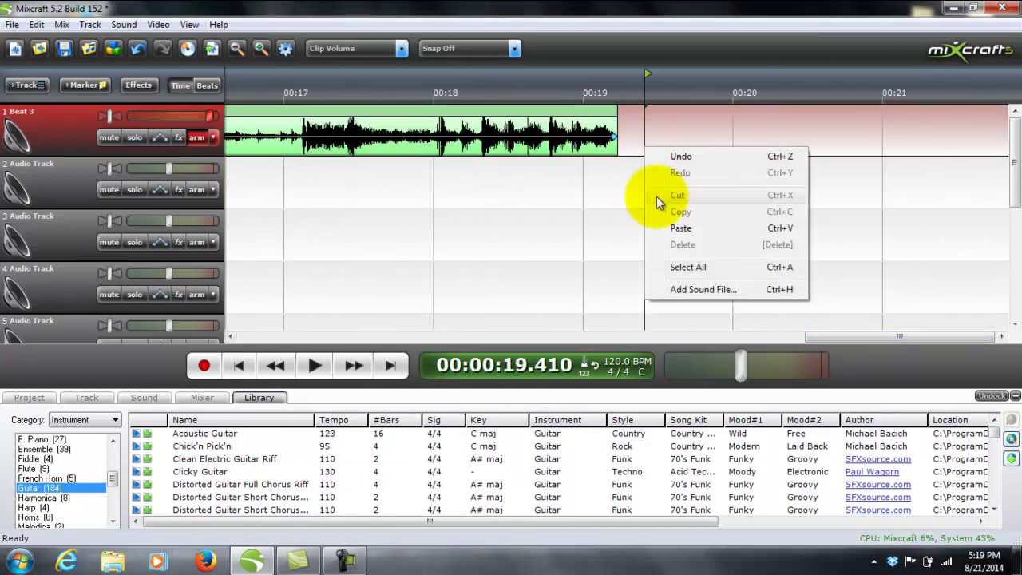
click(662, 226)
drag(666, 107, 655, 106)
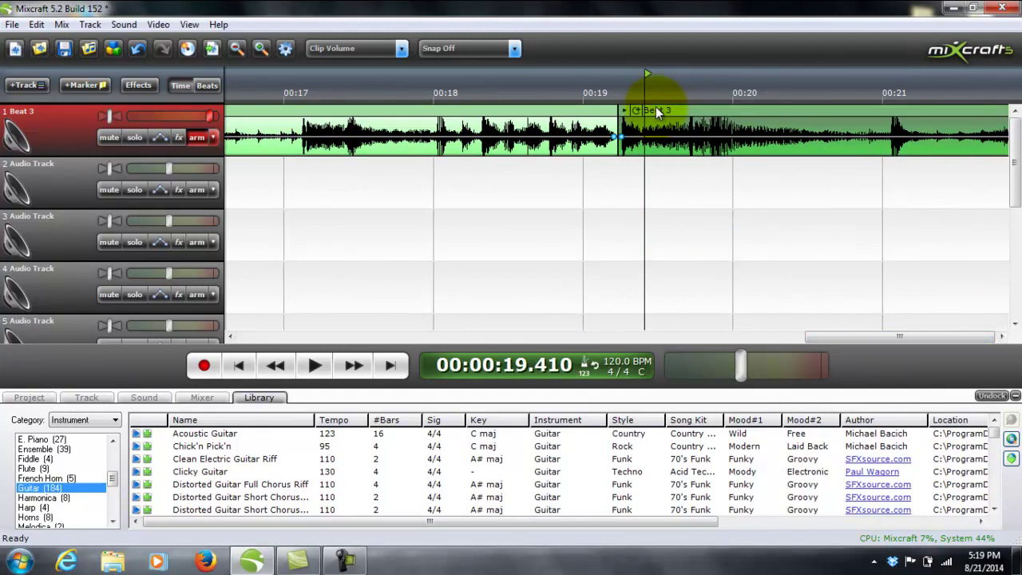
Play across the join from 00:17, then cut the pasted clip away
click(517, 183)
click(306, 287)
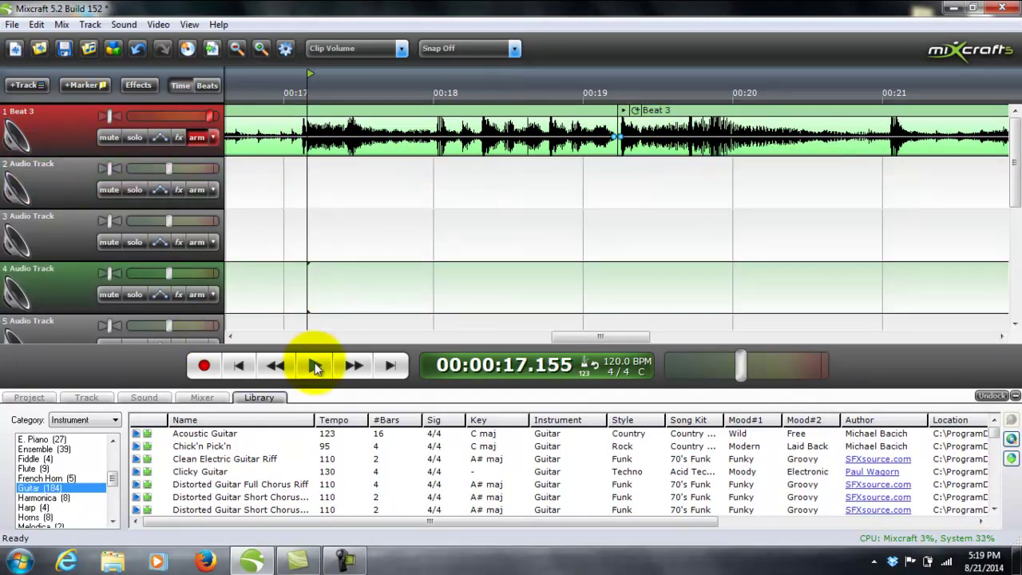
click(315, 364)
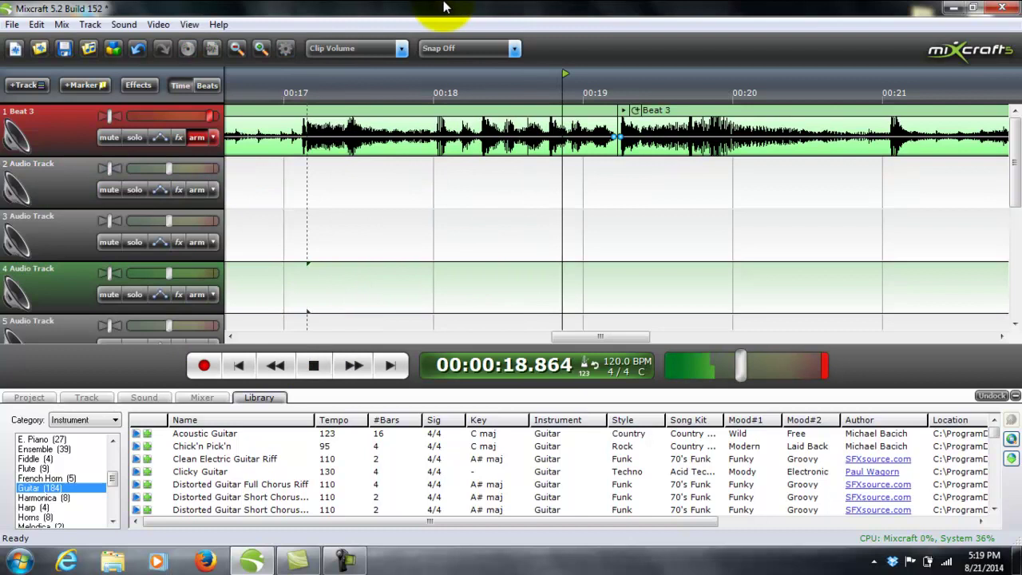
click(313, 364)
click(625, 116)
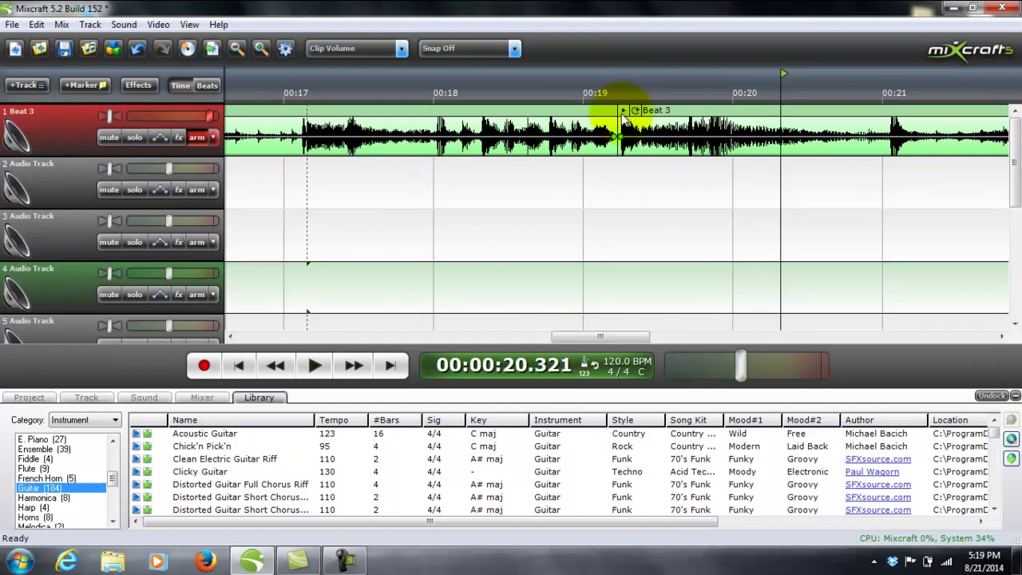
right_click(647, 108)
click(659, 142)
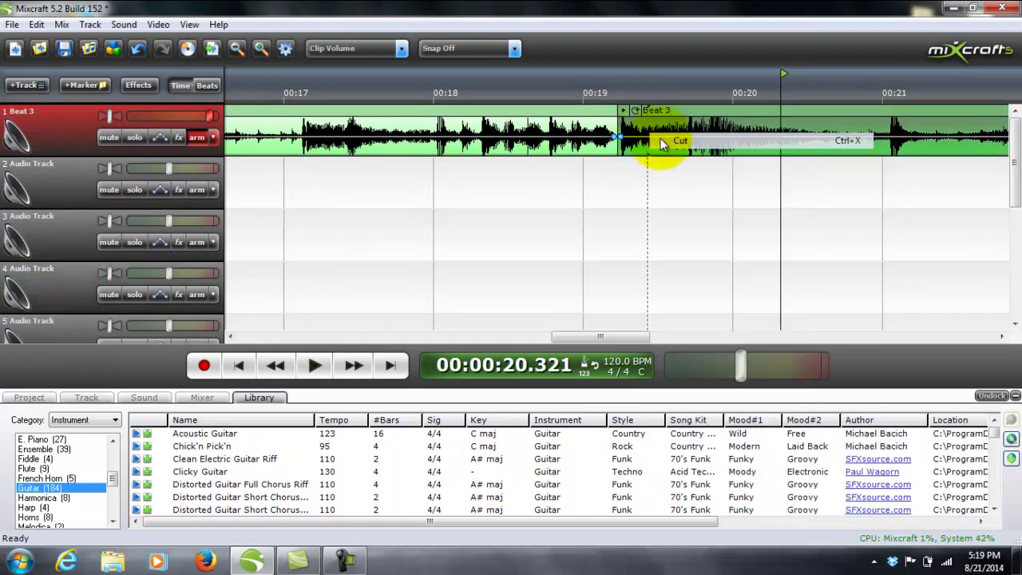
Replay the clip end and paste the Beat 3 tail there again with Ctrl+V
click(569, 190)
click(316, 365)
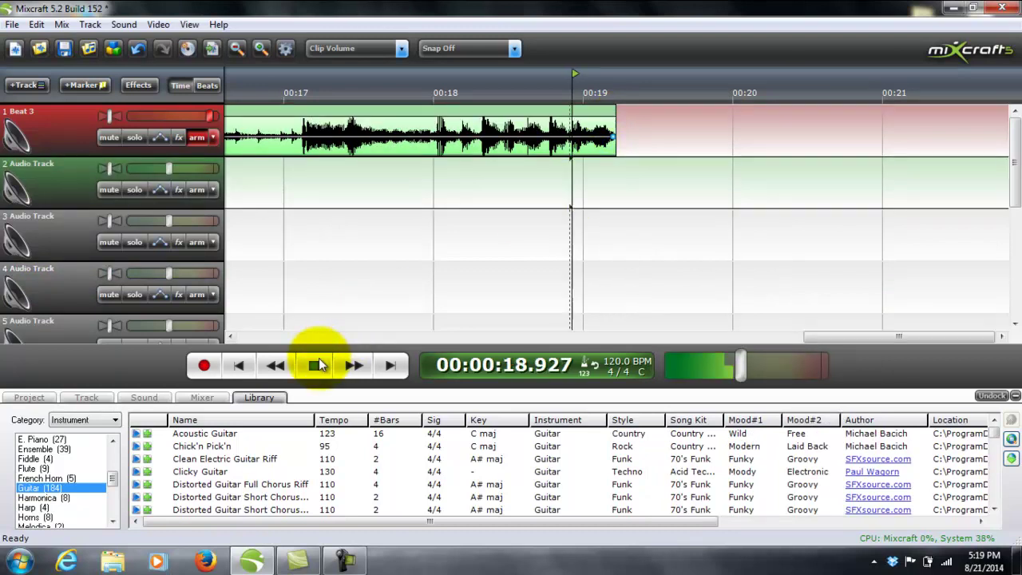
right_click(400, 111)
click(418, 154)
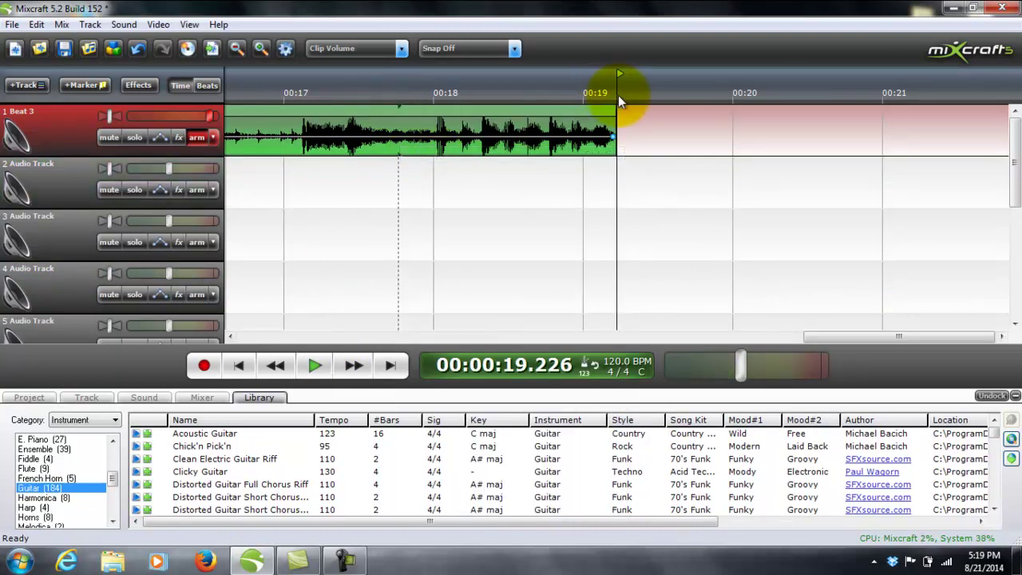
click(623, 113)
key(ctrl+v)
click(663, 114)
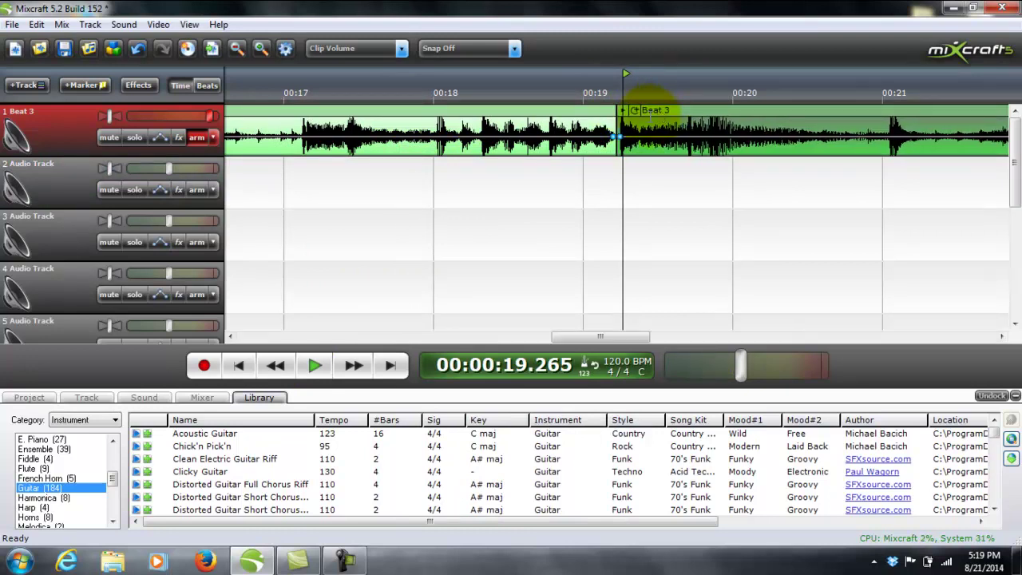
Audition the new join, cut the pasted clip out again, and return to the project start
click(525, 195)
click(315, 365)
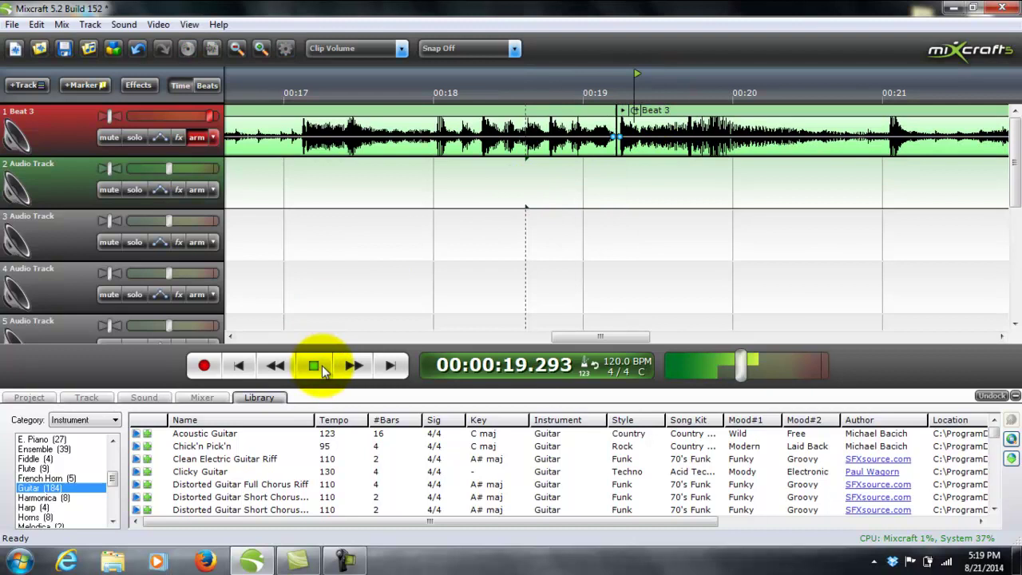
click(321, 365)
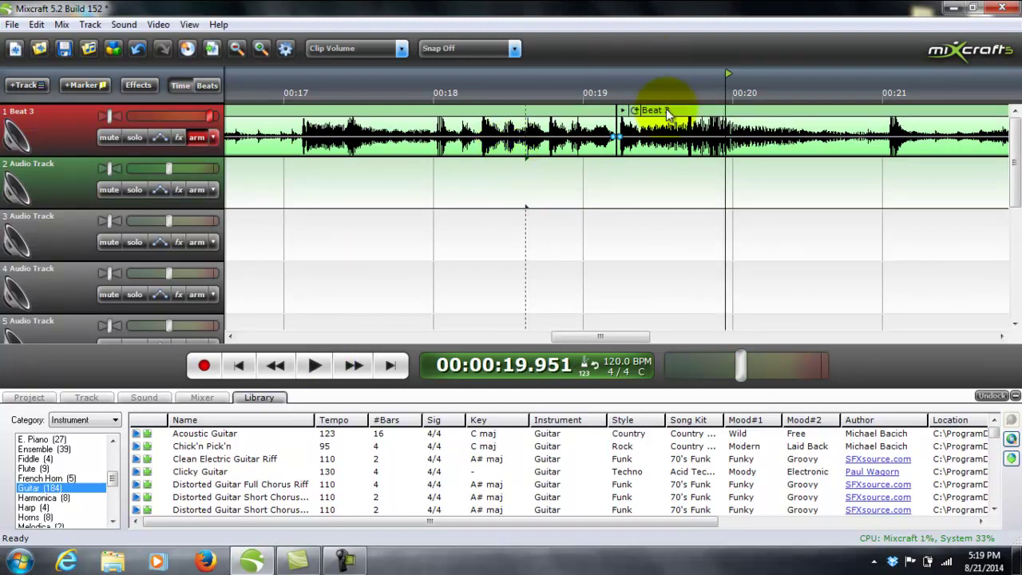
right_click(666, 109)
click(680, 141)
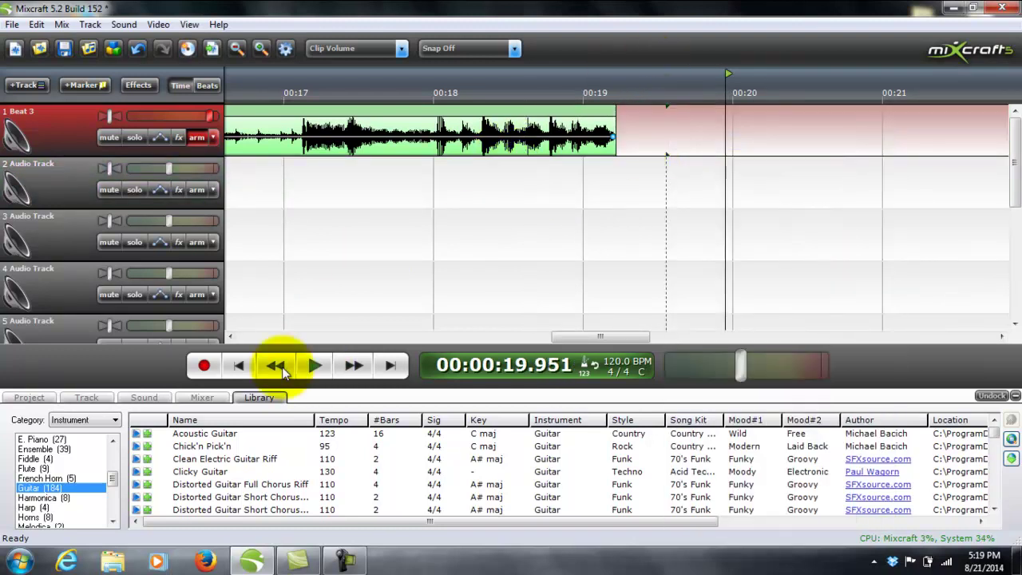
click(238, 365)
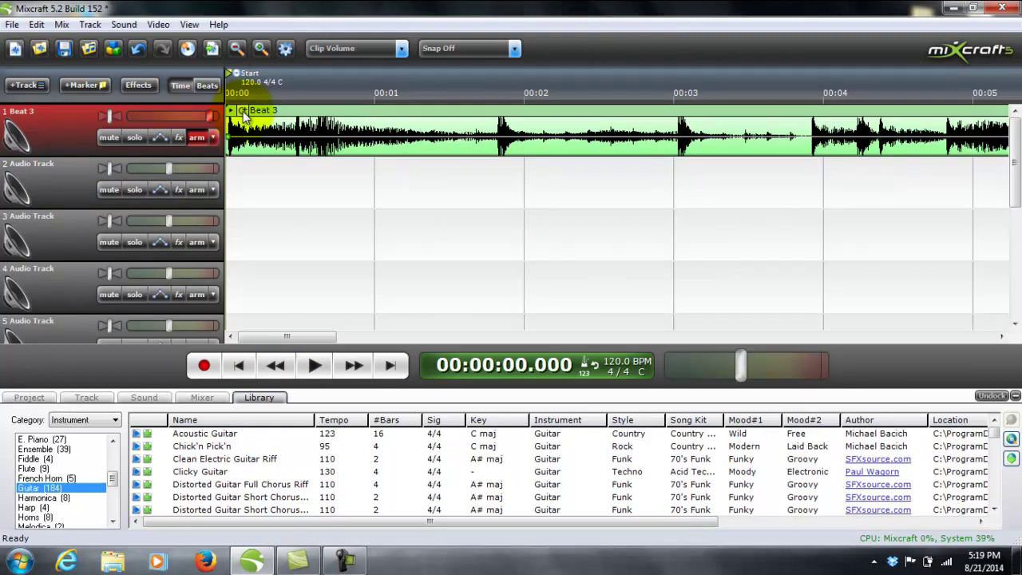
mouse_move(296, 336)
mouse_down()
mouse_move(456, 336)
mouse_move(486, 322)
mouse_up()
click(470, 234)
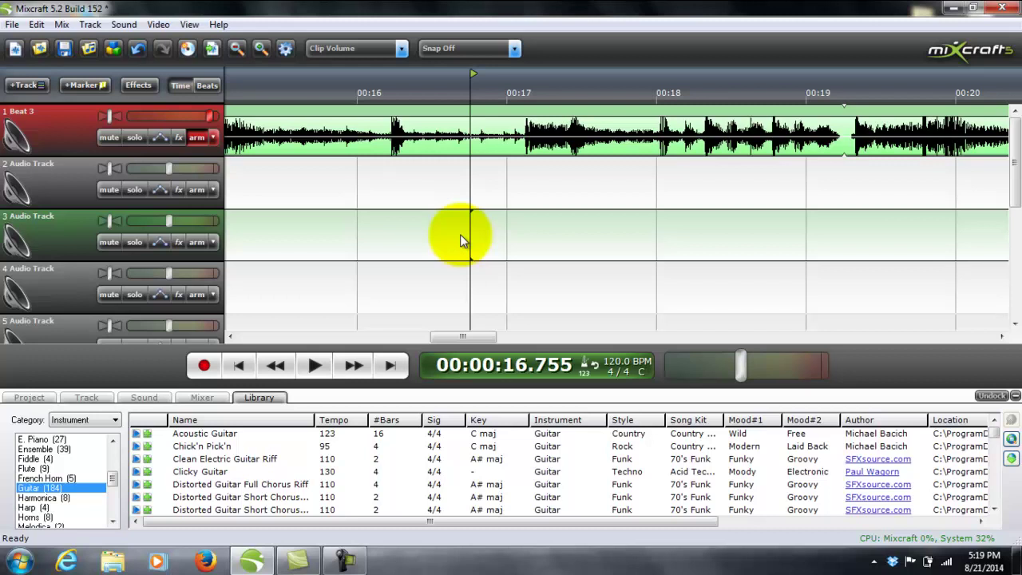
click(315, 368)
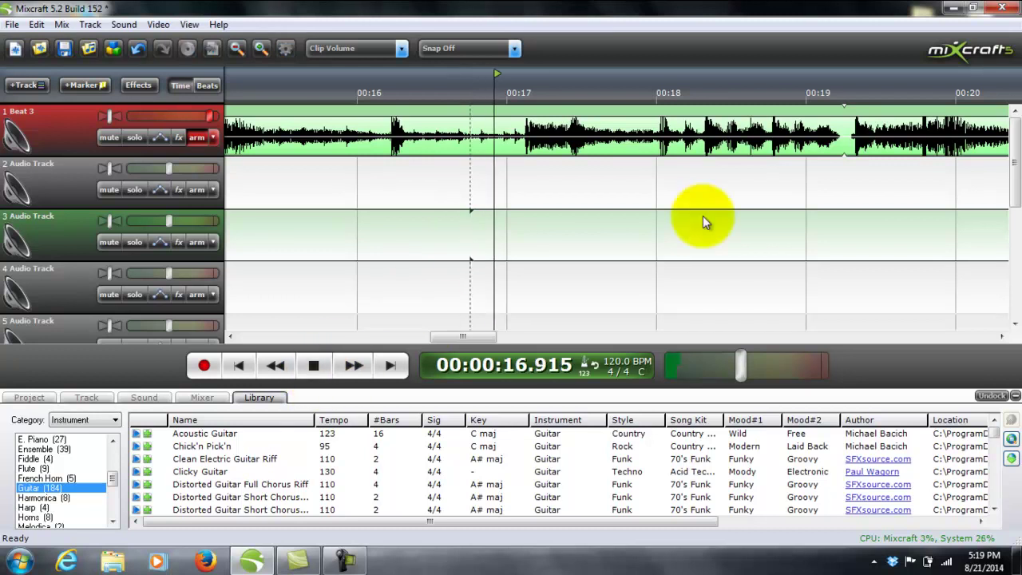
click(846, 165)
click(313, 364)
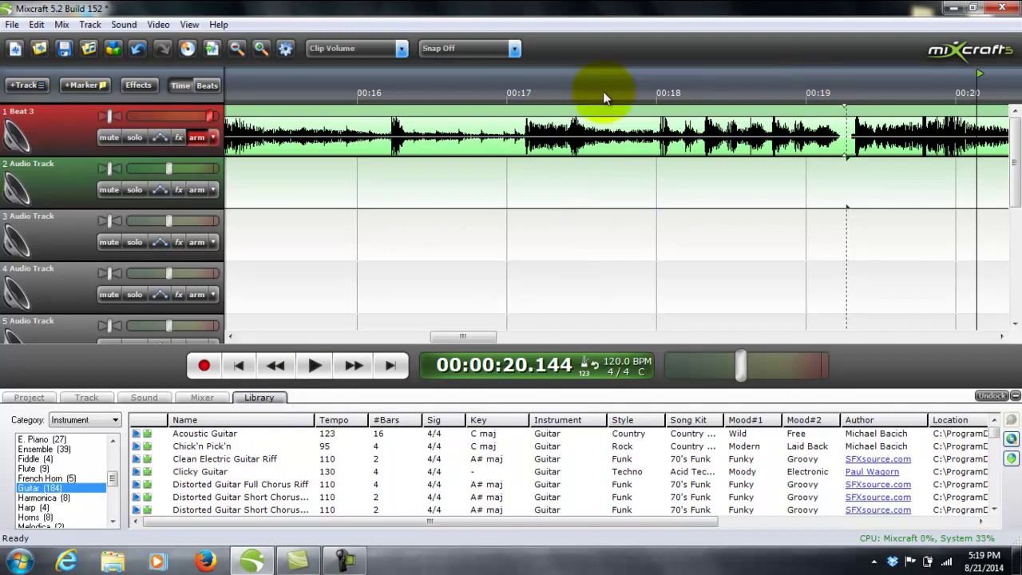
Scroll the timeline and place the playhead at 00:19.26
click(11, 24)
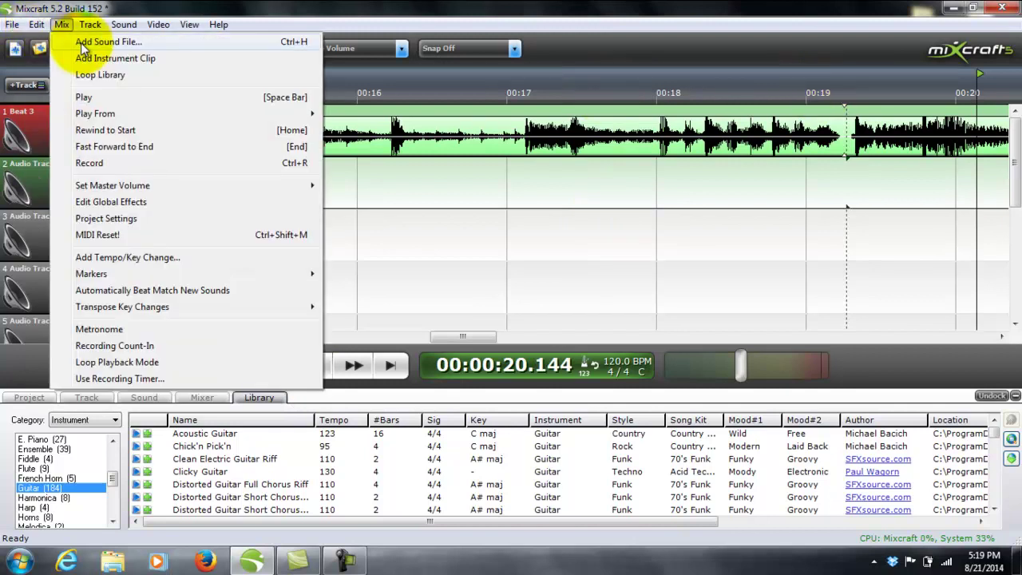
click(244, 8)
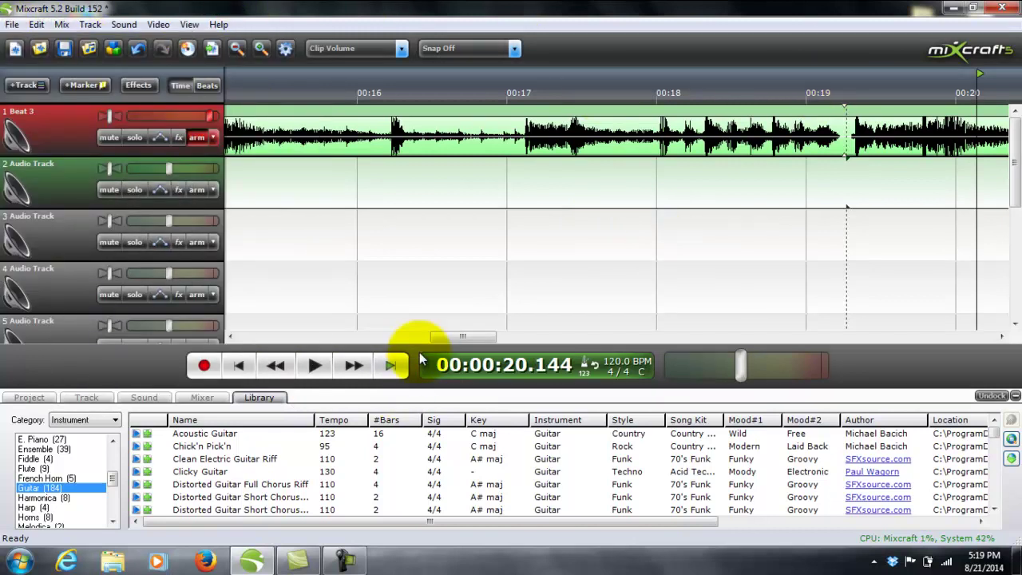
drag(444, 335, 465, 338)
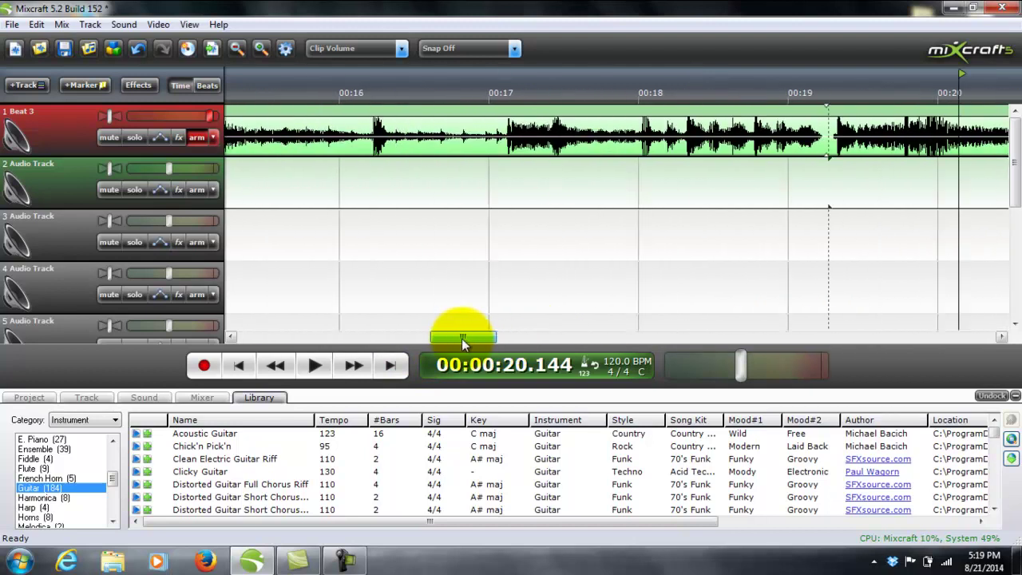
drag(464, 338, 486, 338)
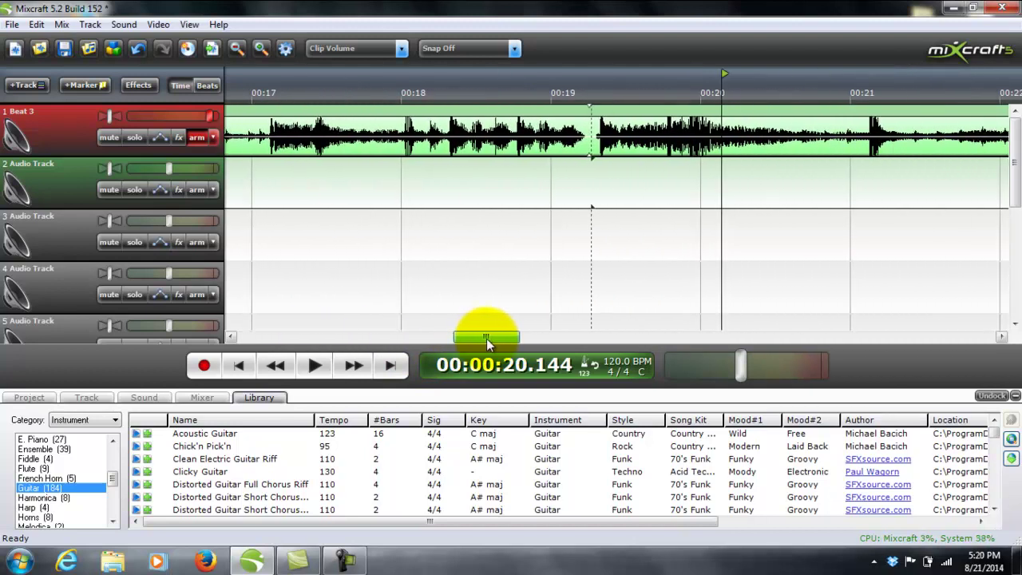
click(563, 166)
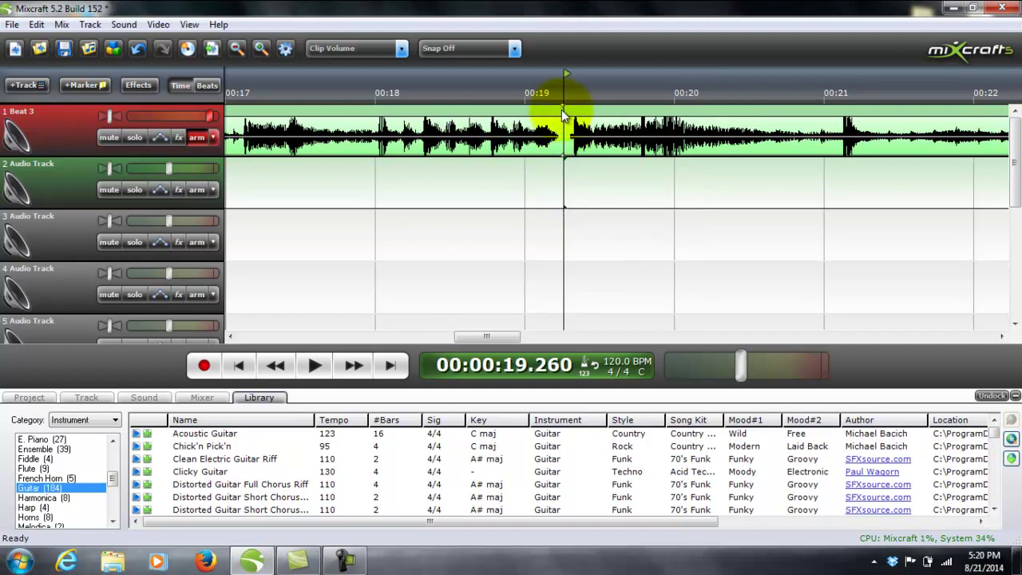
Split Beat 3 at 19.26 seconds and cut away the right-hand piece
click(563, 108)
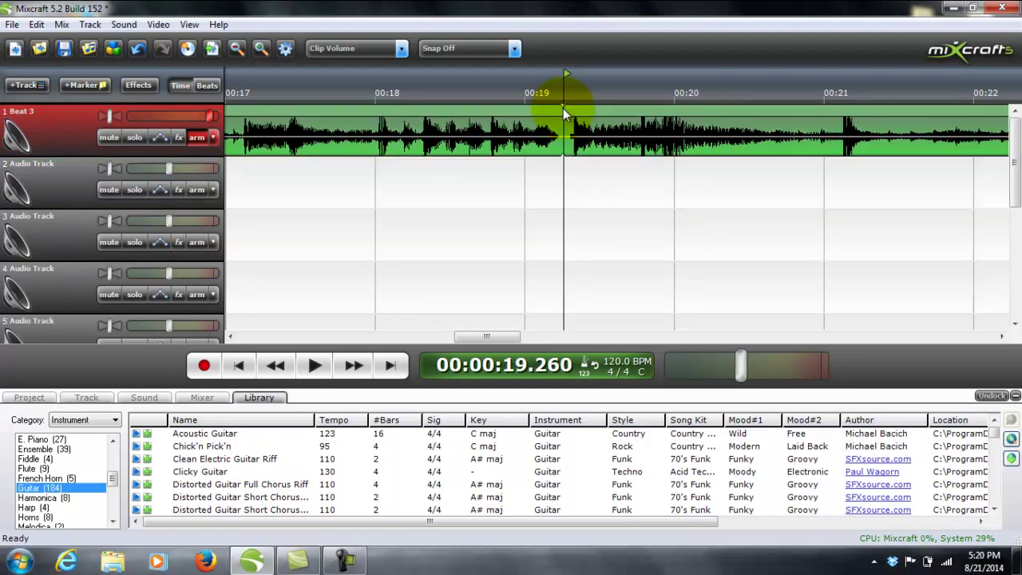
right_click(563, 108)
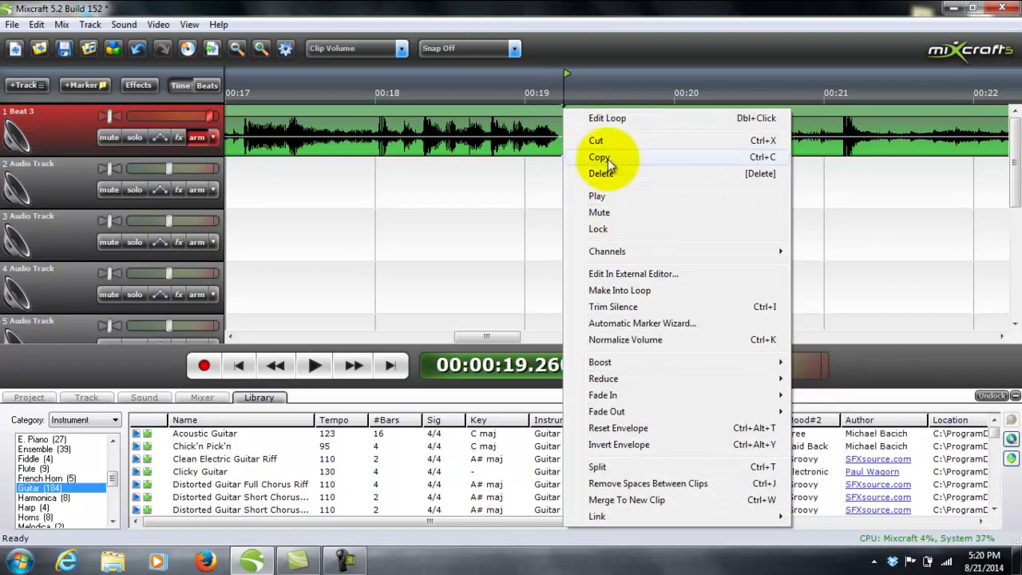
click(601, 467)
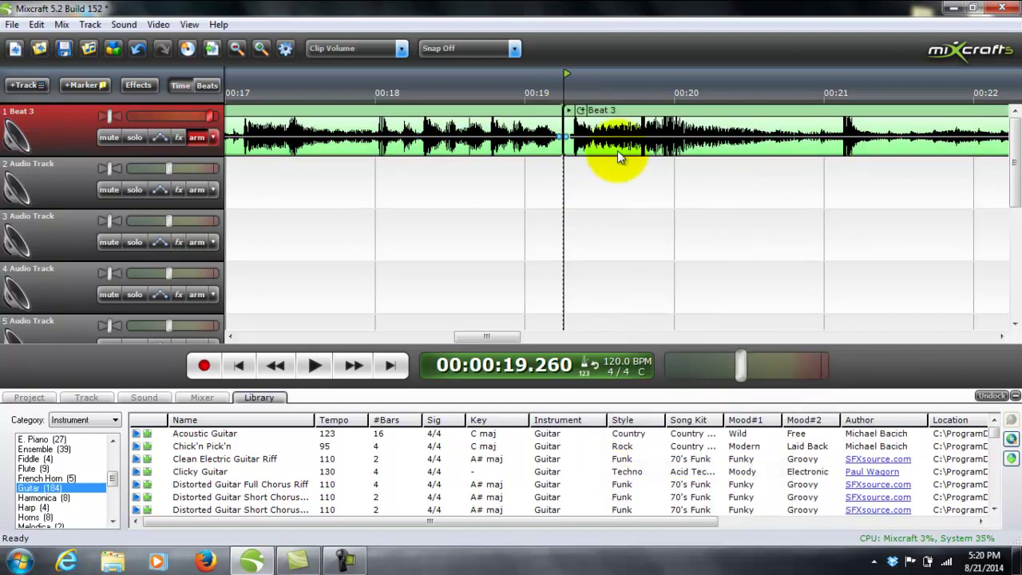
right_click(617, 156)
click(633, 155)
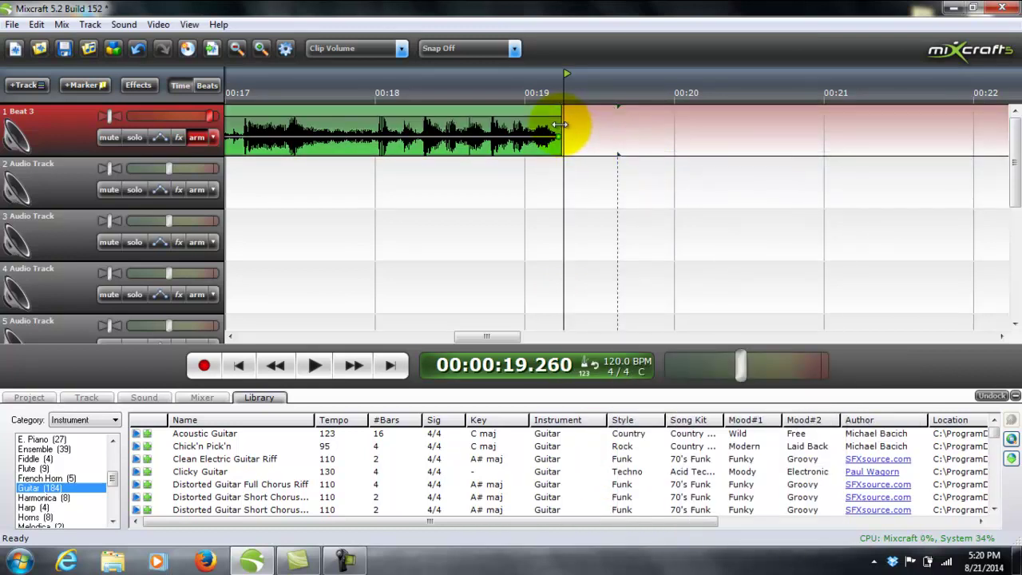
Copy the left Beat 3 clip and paste it butted against the first clip's end
right_click(530, 113)
click(561, 162)
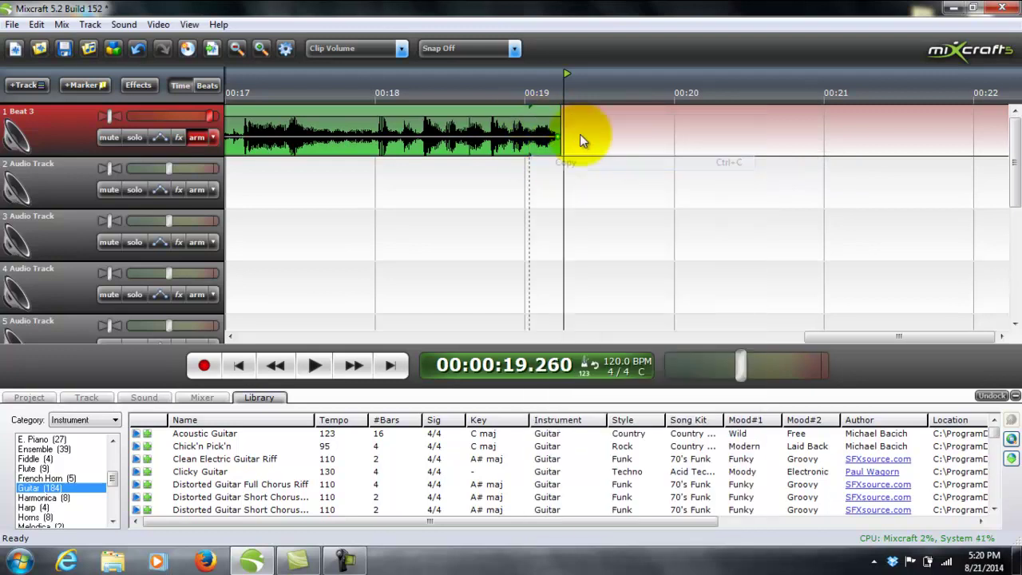
right_click(583, 136)
click(604, 203)
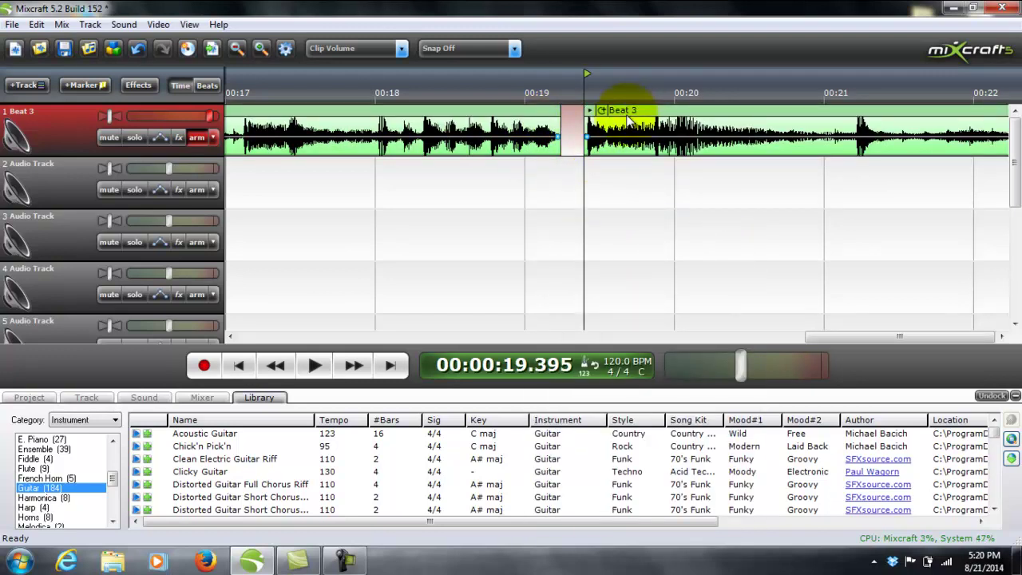
drag(628, 118, 605, 109)
Play across the join near 19.2 seconds, jumping back to re-listen
click(461, 216)
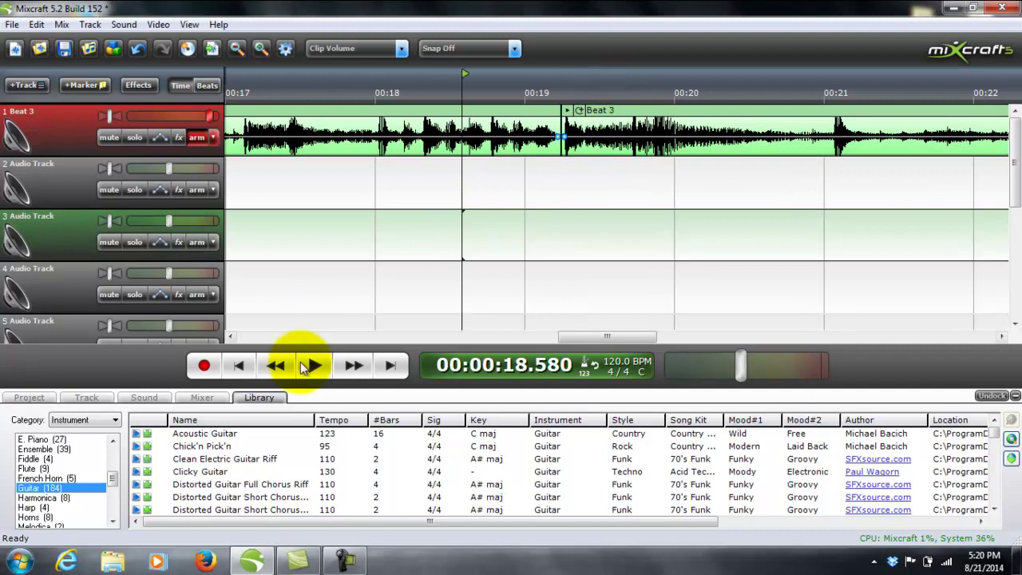
click(305, 365)
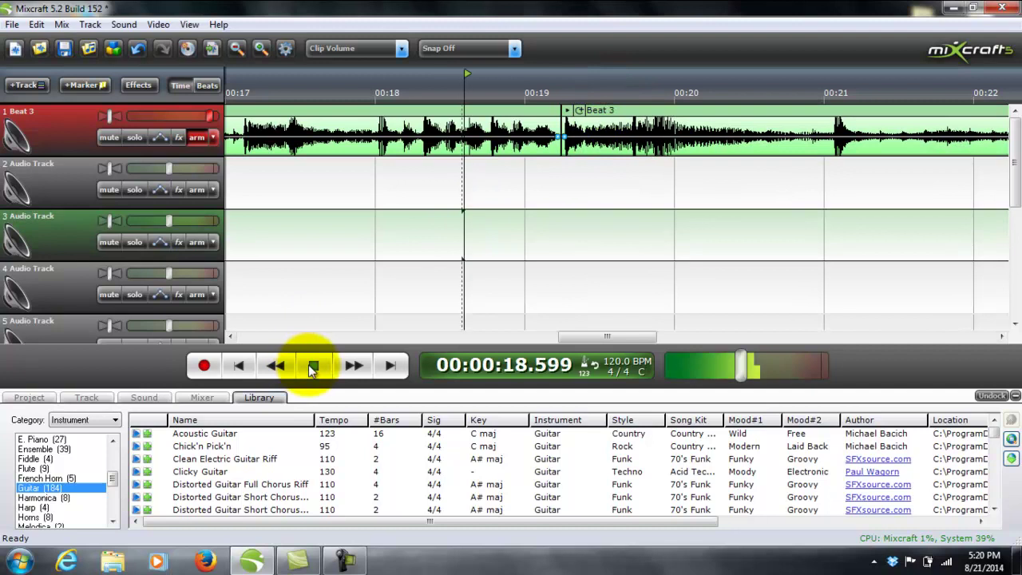
click(373, 263)
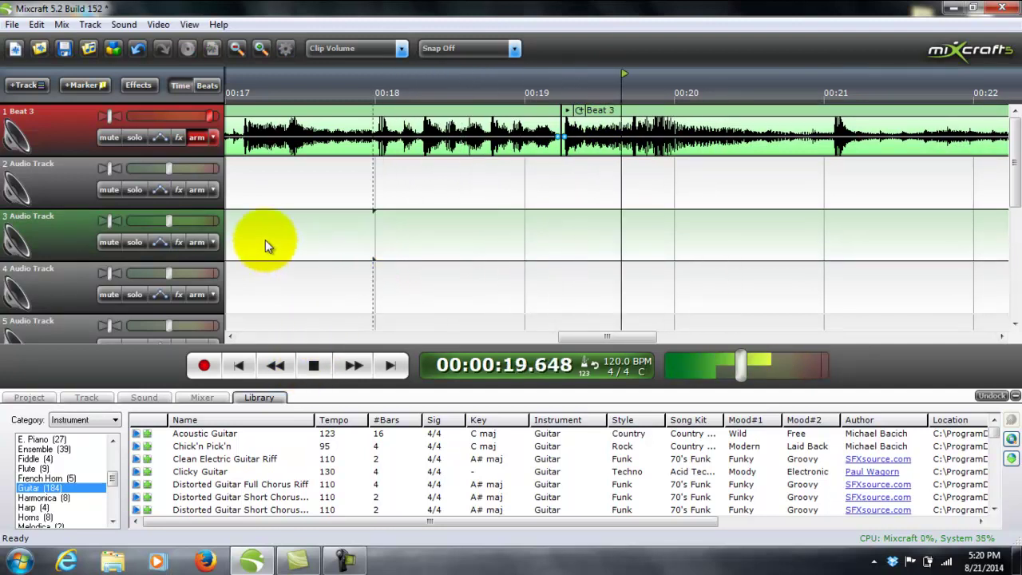
click(237, 230)
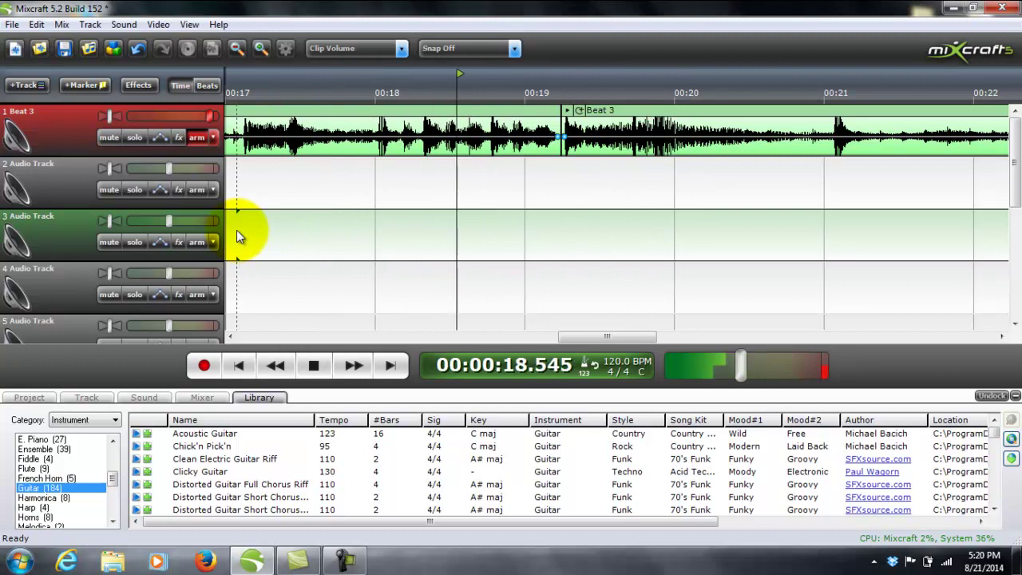
click(313, 365)
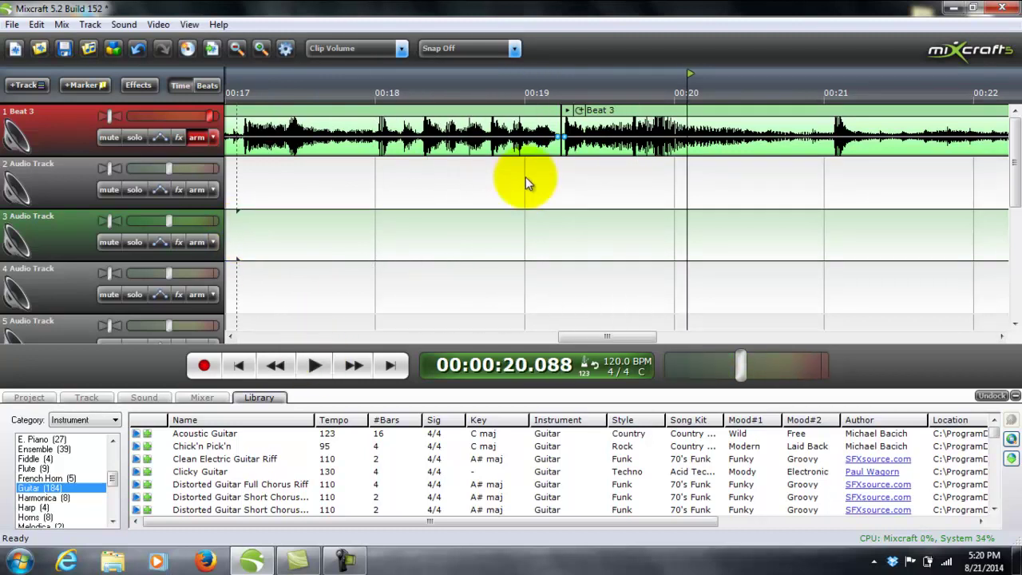
Select a time range around the join and lock the Beat 3 clip
drag(531, 178, 609, 101)
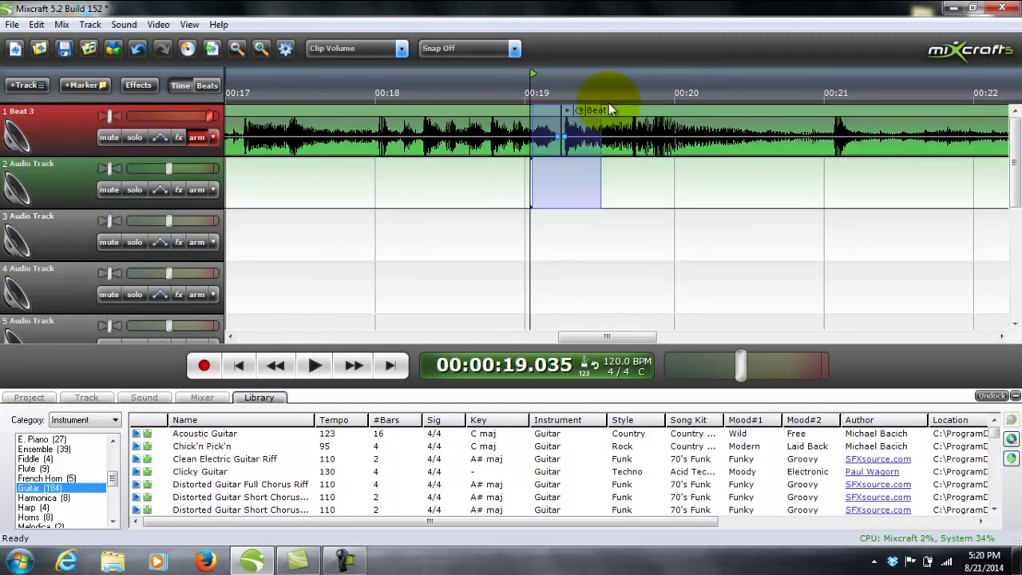
right_click(581, 137)
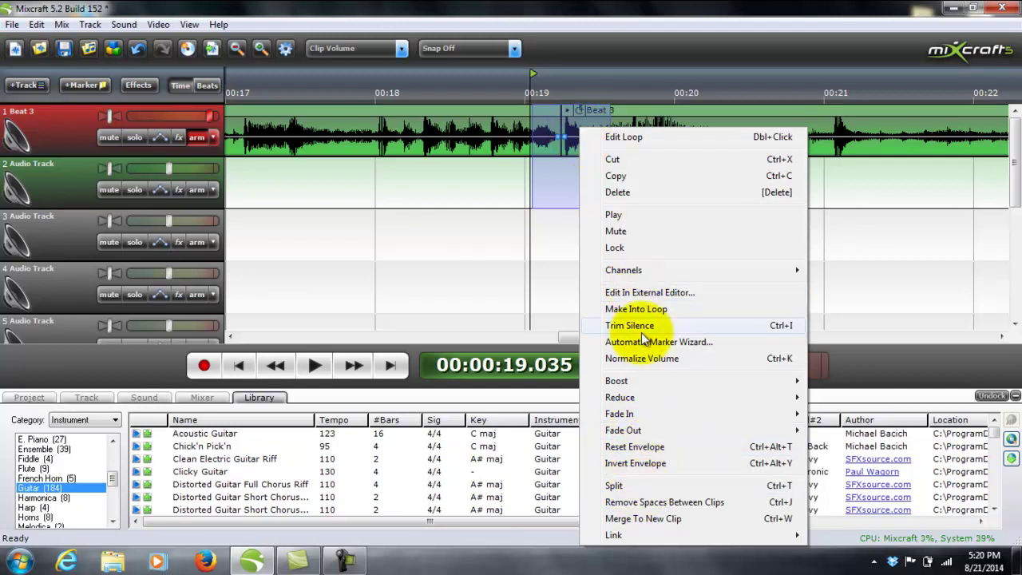
click(645, 247)
click(547, 235)
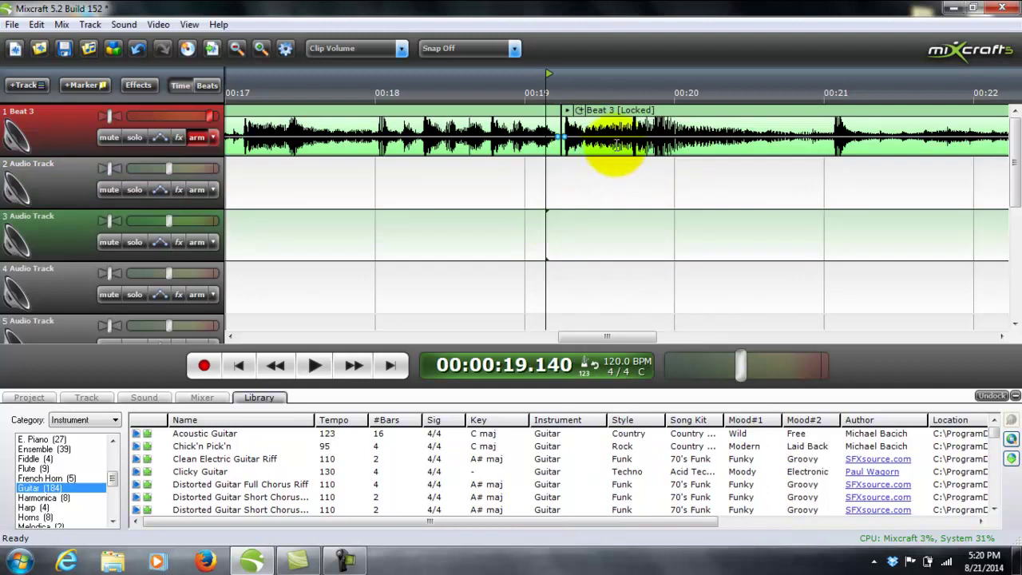
click(671, 111)
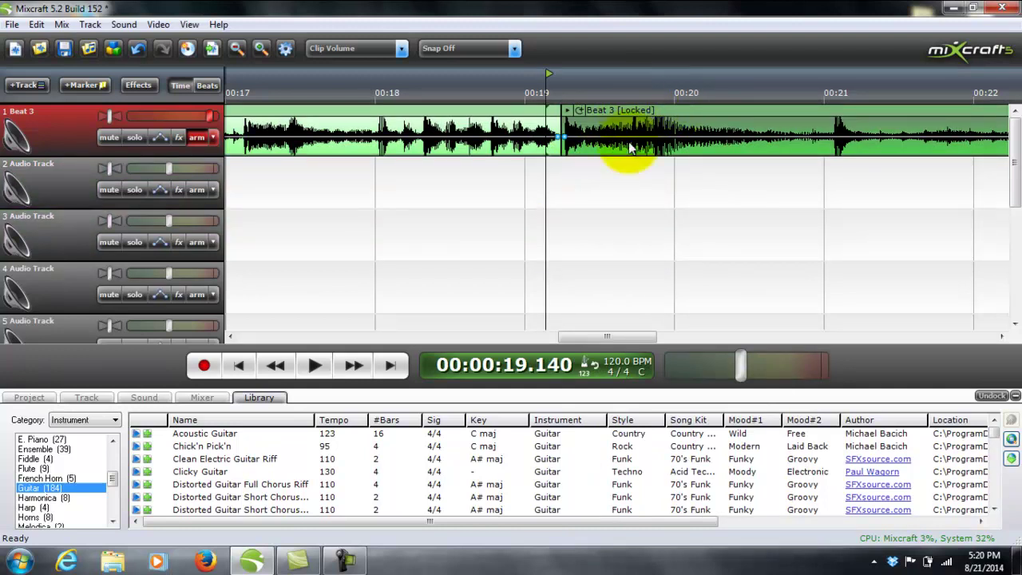
click(588, 182)
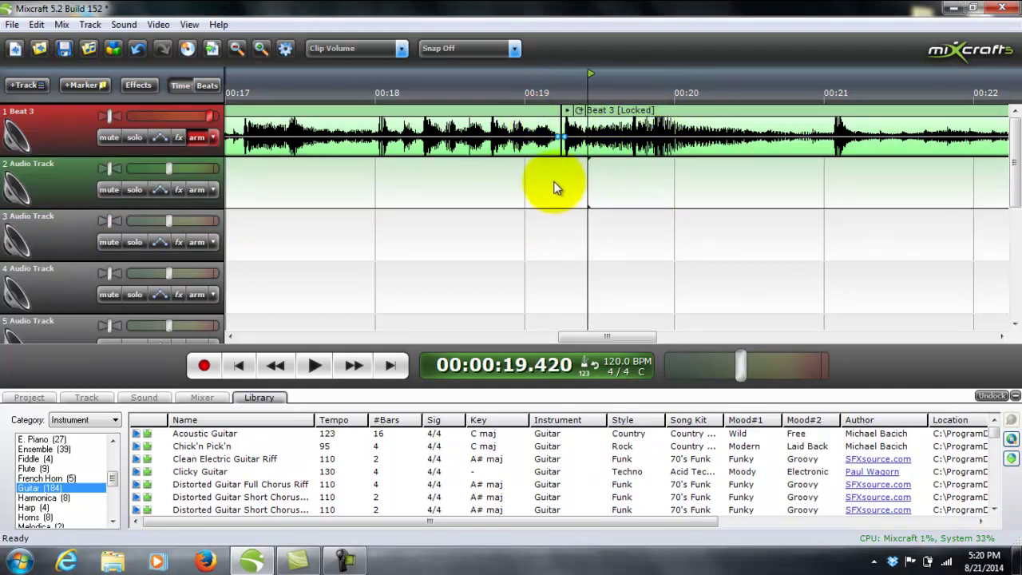
Reselect the range spanning the join, unlock the clip, and choose Merge To New Clip
drag(556, 187, 621, 112)
drag(550, 183, 599, 111)
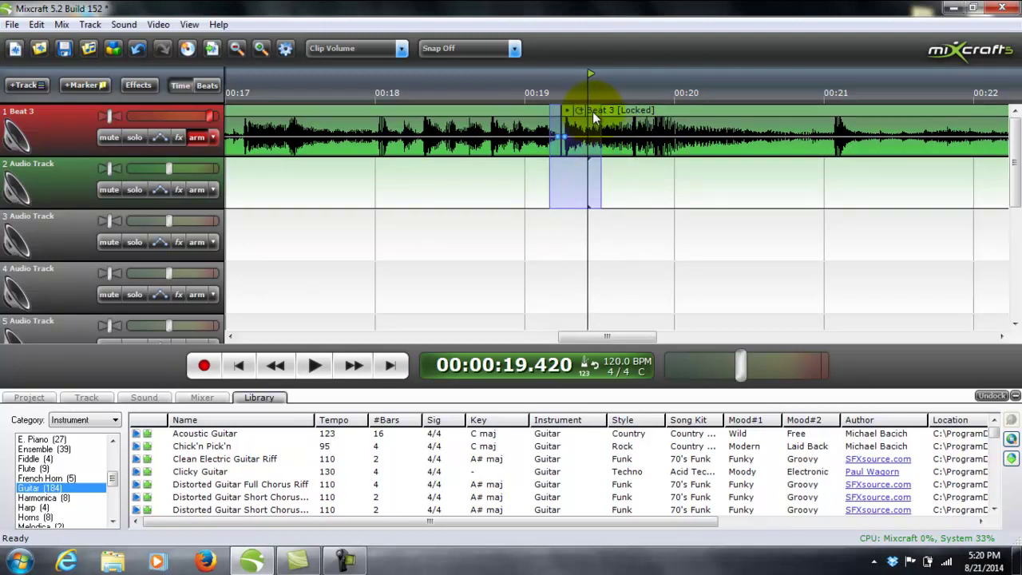
right_click(589, 140)
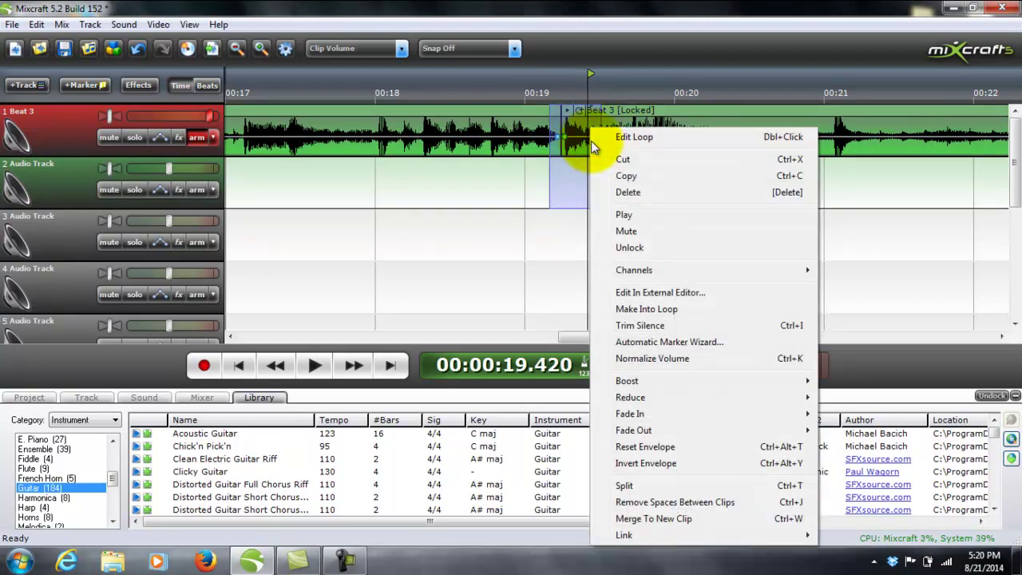
click(630, 248)
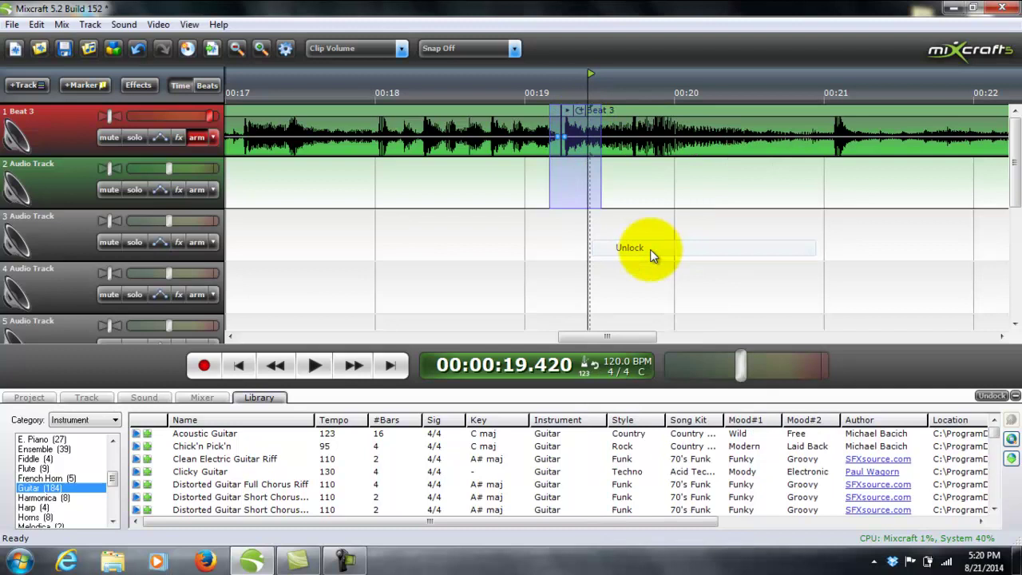
right_click(592, 139)
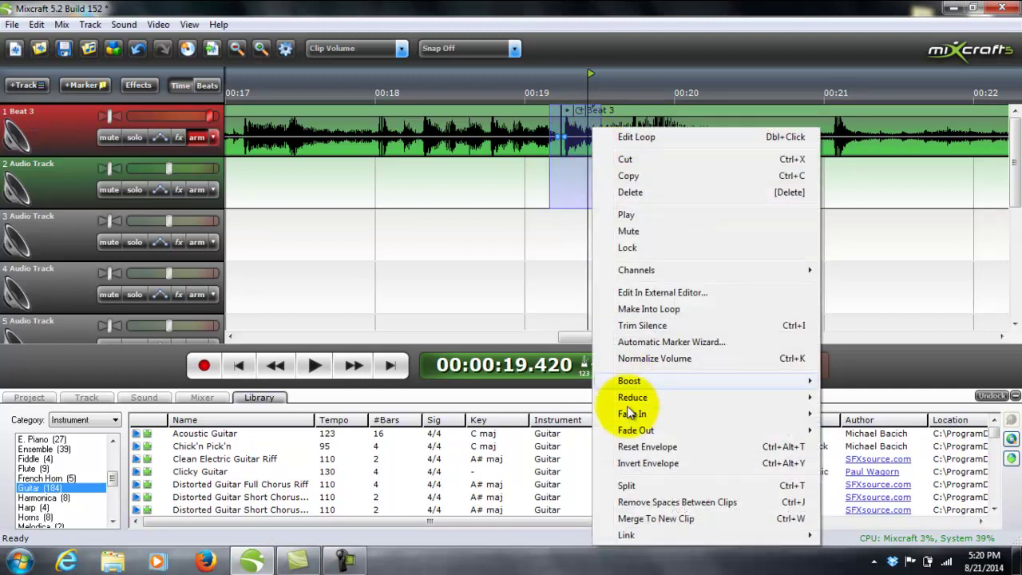
click(632, 519)
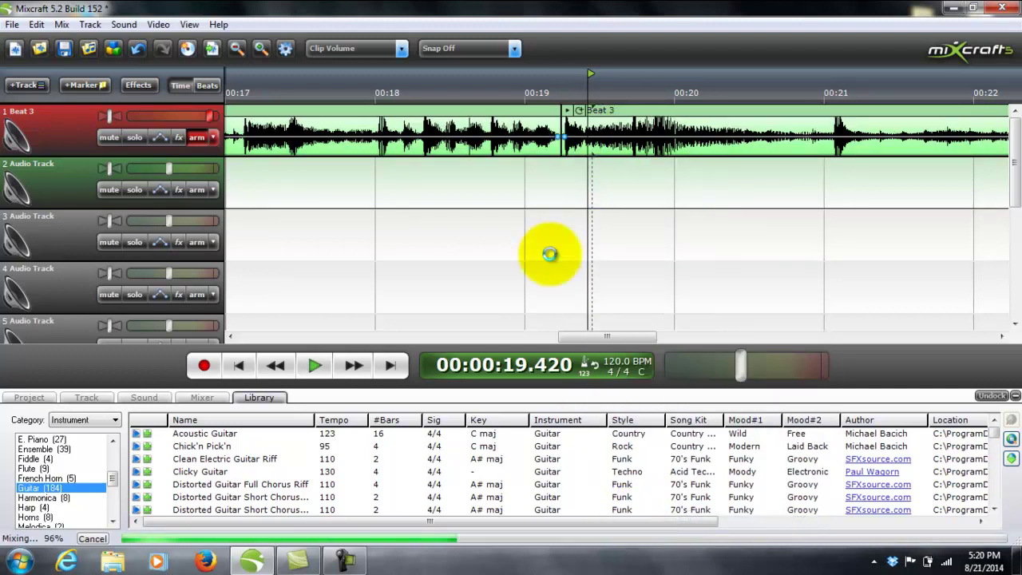
Play the merged clip from around 00:18 across the former join
click(541, 164)
click(365, 205)
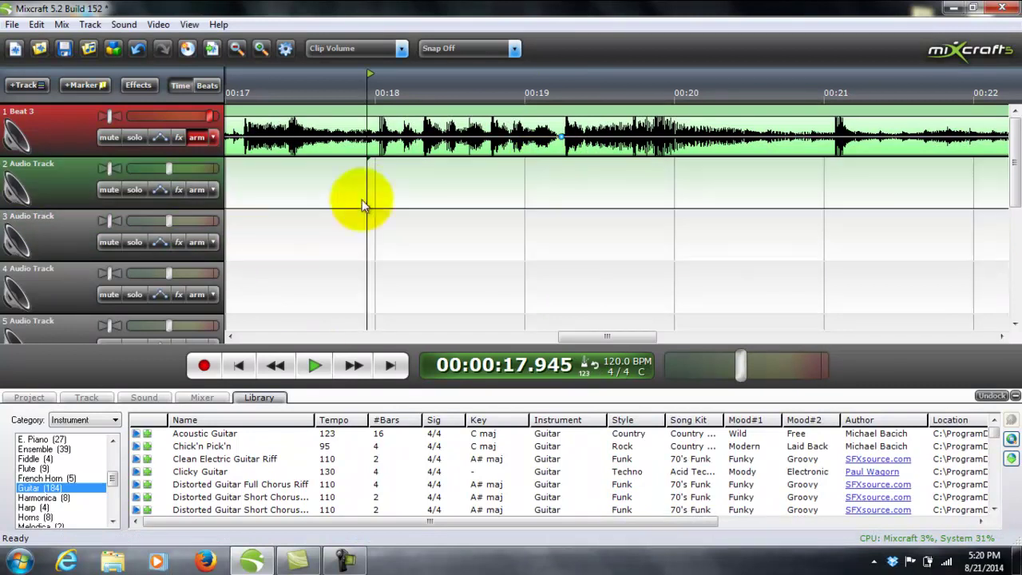
click(315, 364)
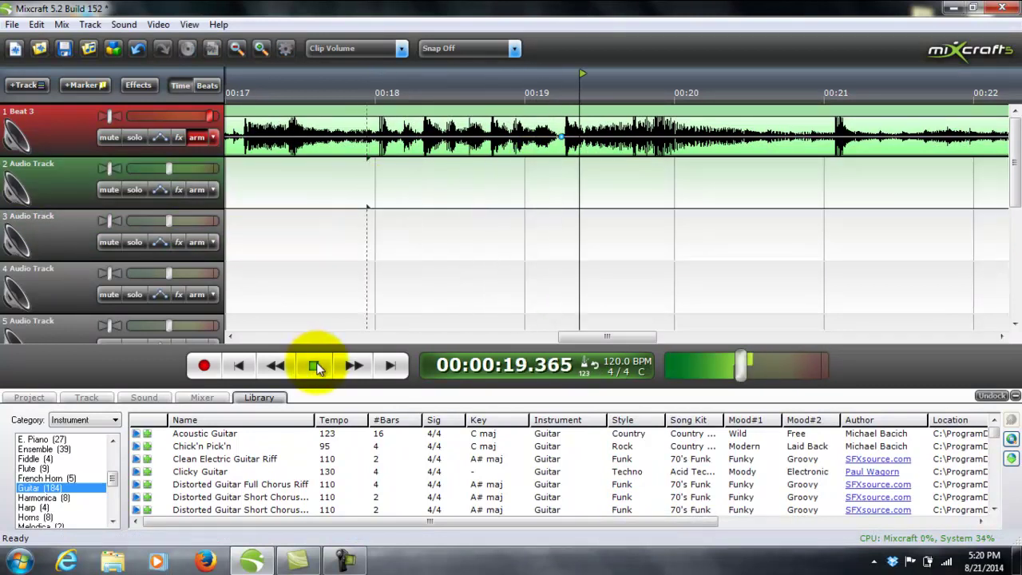
click(315, 365)
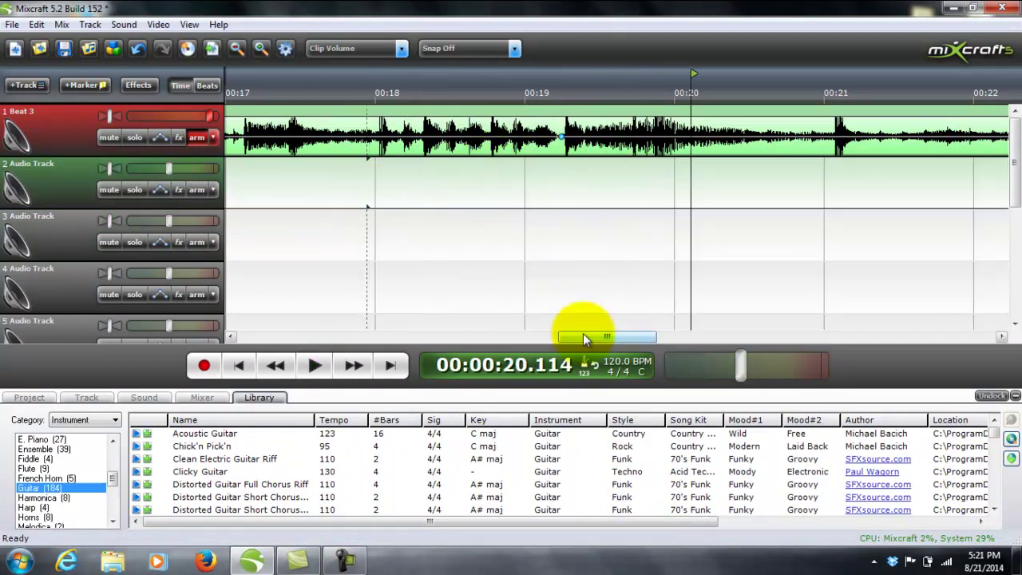
Zoom out, scroll back to the start, and play from the six-second join
mouse_move(587, 336)
mouse_down()
mouse_move(870, 334)
mouse_move(917, 317)
mouse_move(254, 317)
mouse_up()
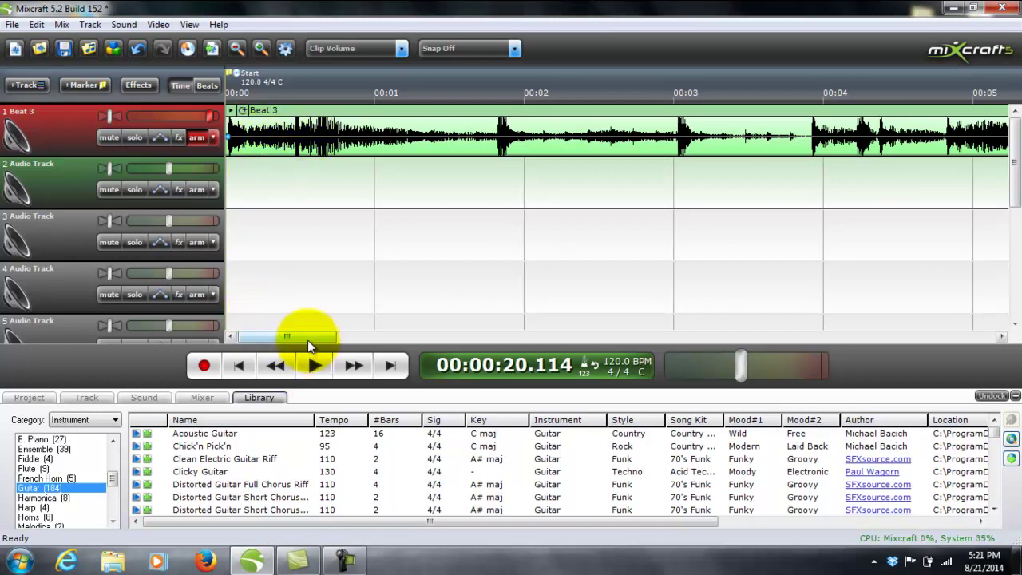
click(240, 46)
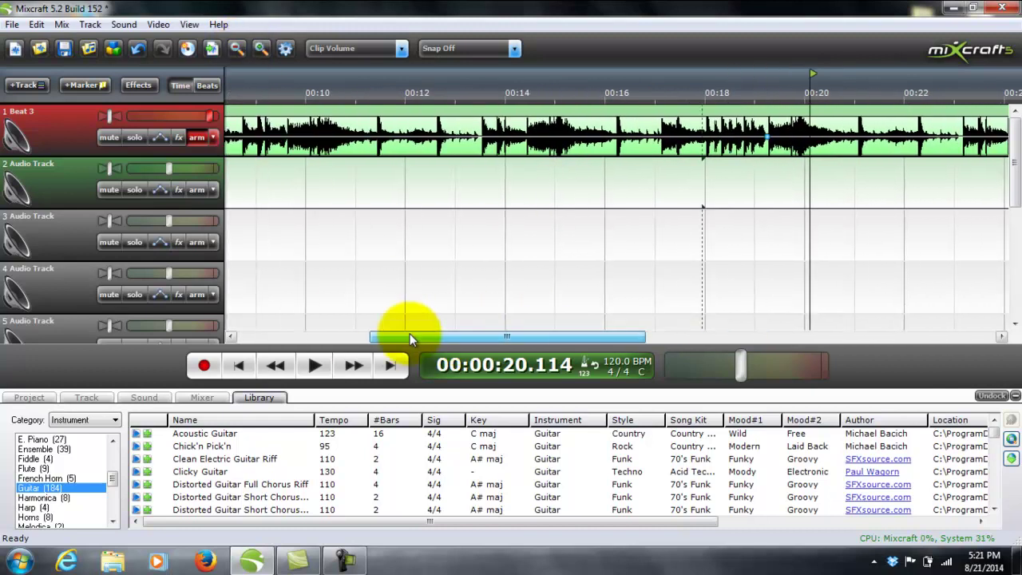
drag(460, 331, 344, 314)
click(561, 184)
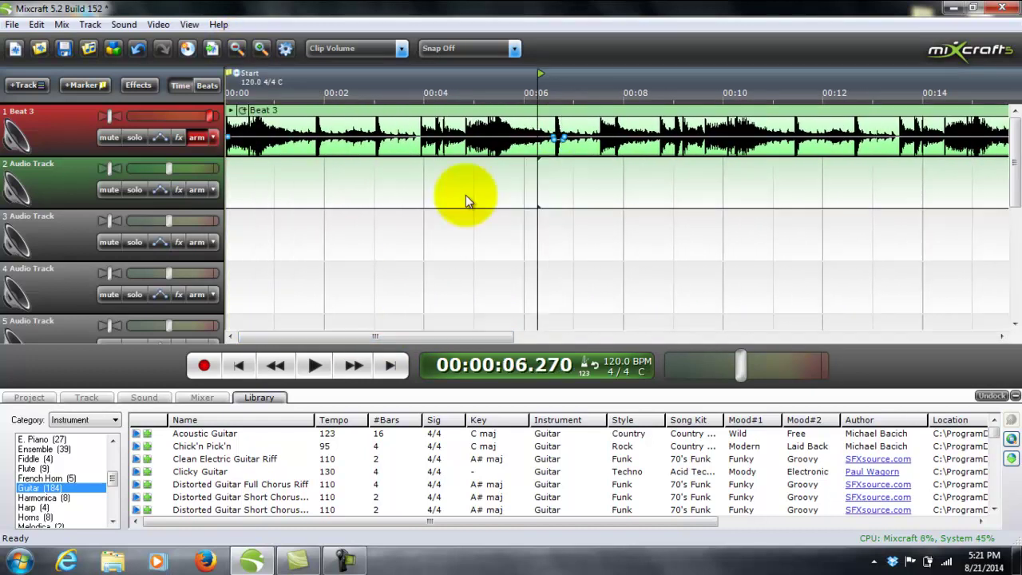
click(319, 357)
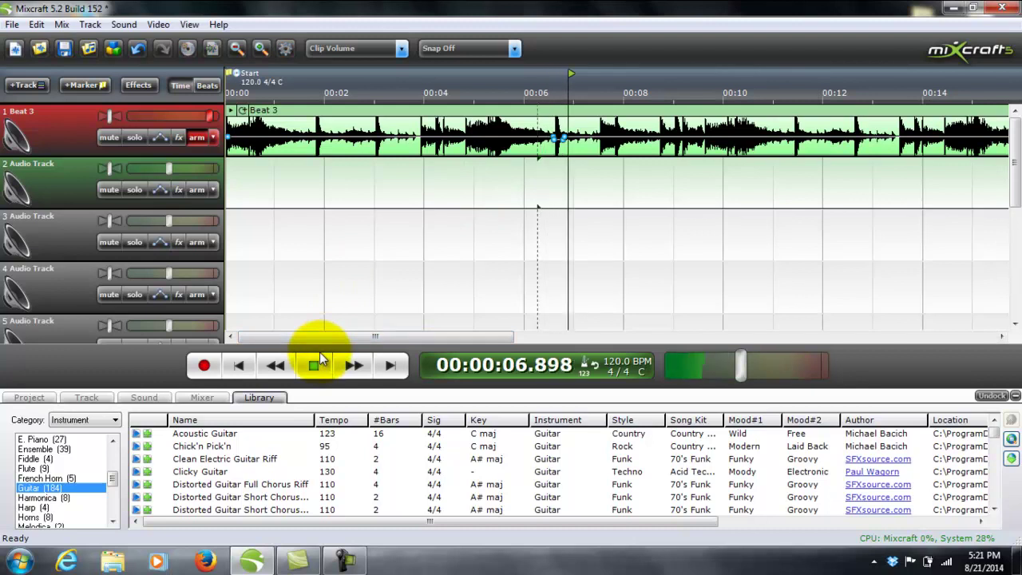
click(319, 357)
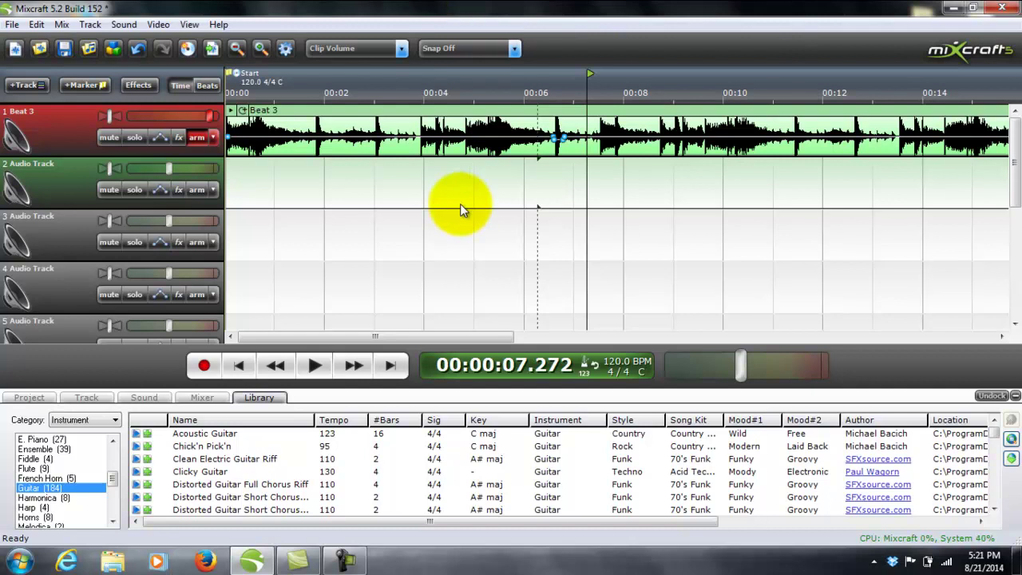
Re-listen from just before the six-second join, then zoom in
click(502, 185)
click(314, 365)
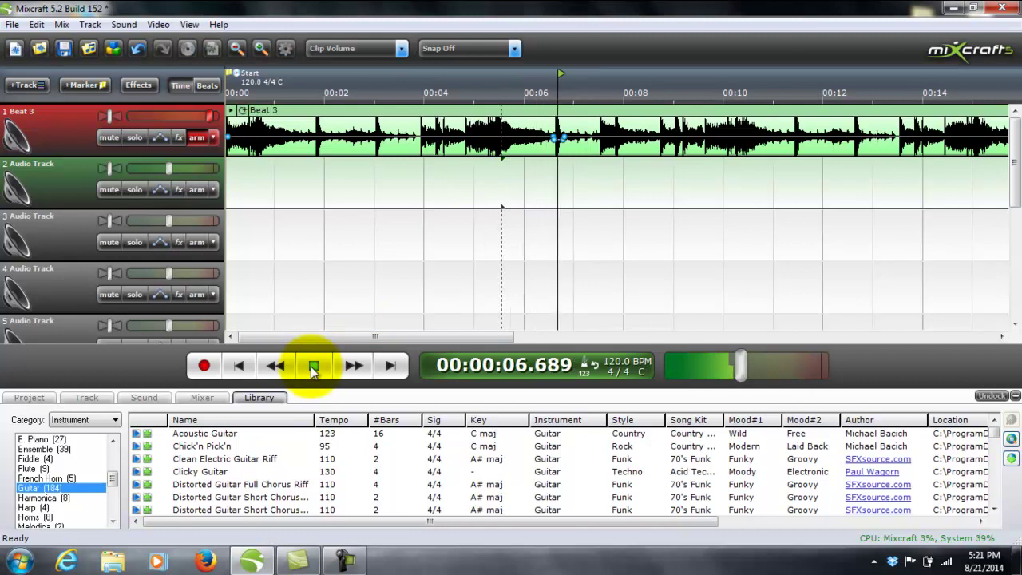
click(314, 365)
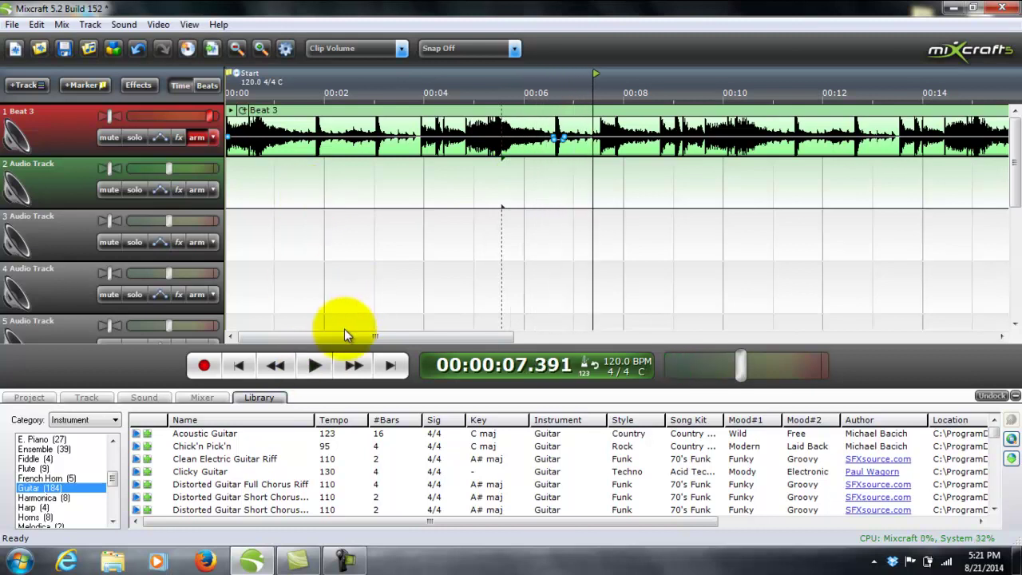
click(264, 54)
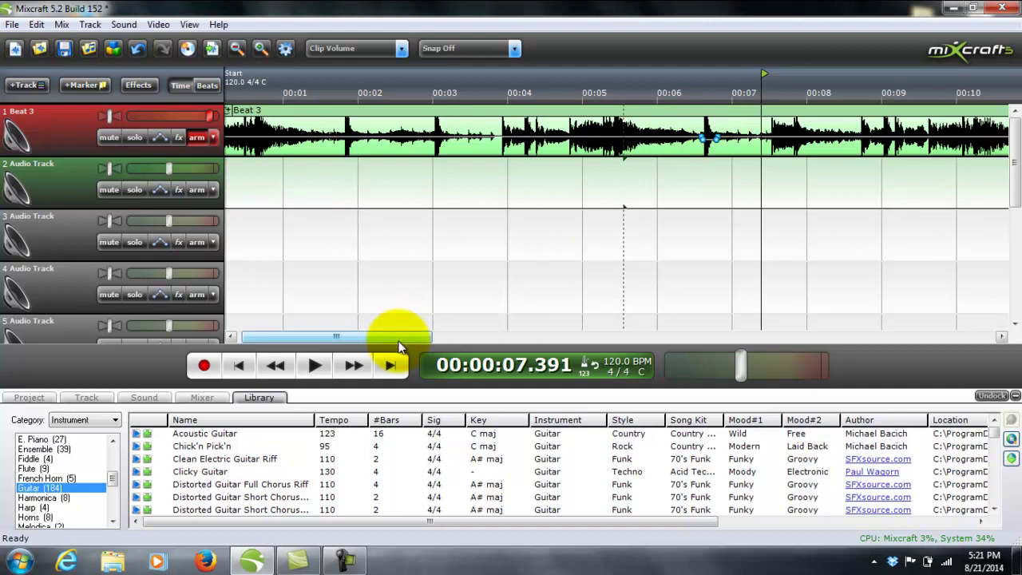
Split the Beat 3 clip near 00:12.5
drag(396, 334, 557, 322)
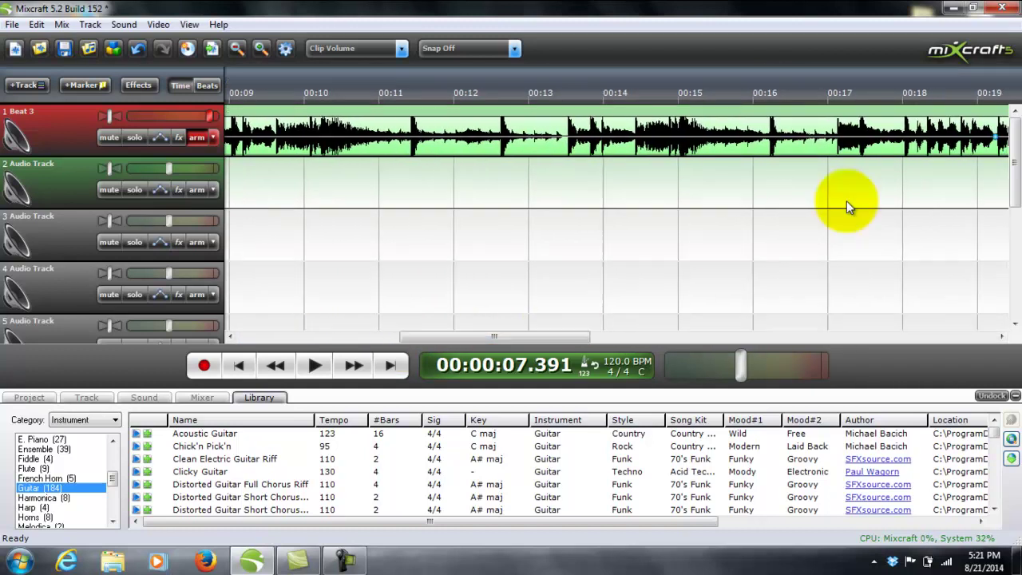
right_click(515, 216)
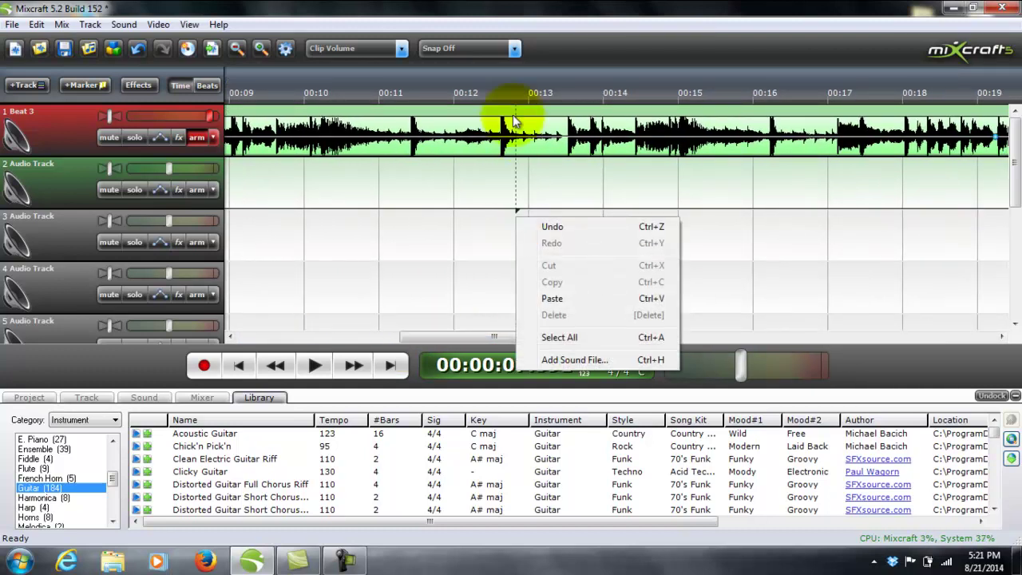
right_click(512, 107)
click(546, 466)
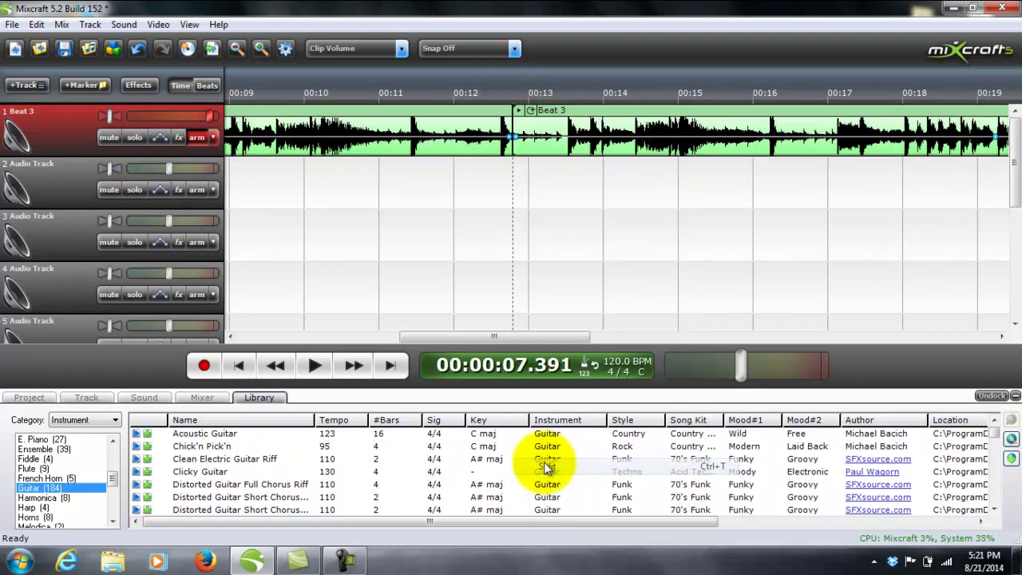
Merge the Beat 3 pieces around the 12.6-second join into one new clip, undoing an accidental shift
right_click(489, 119)
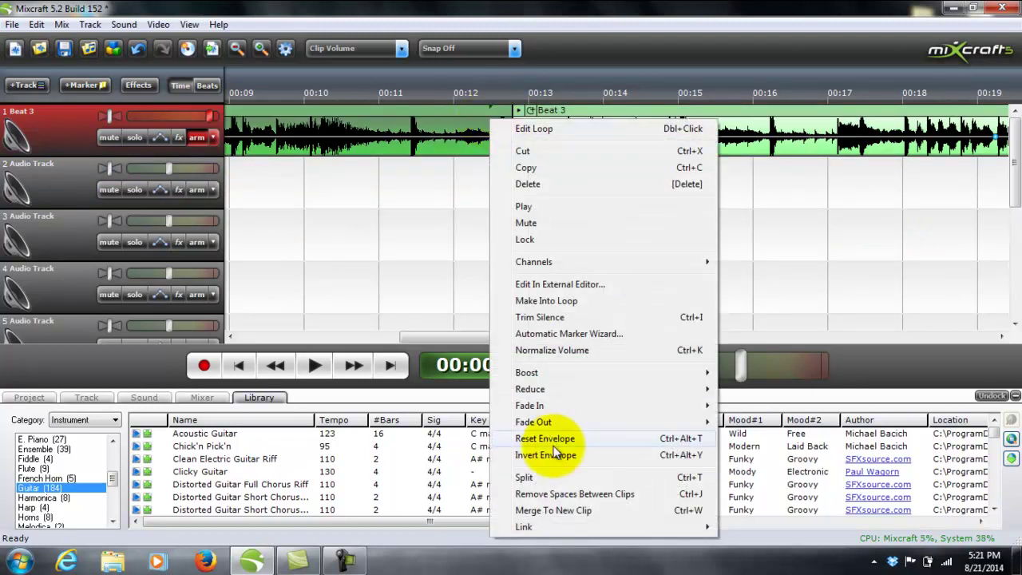
click(535, 510)
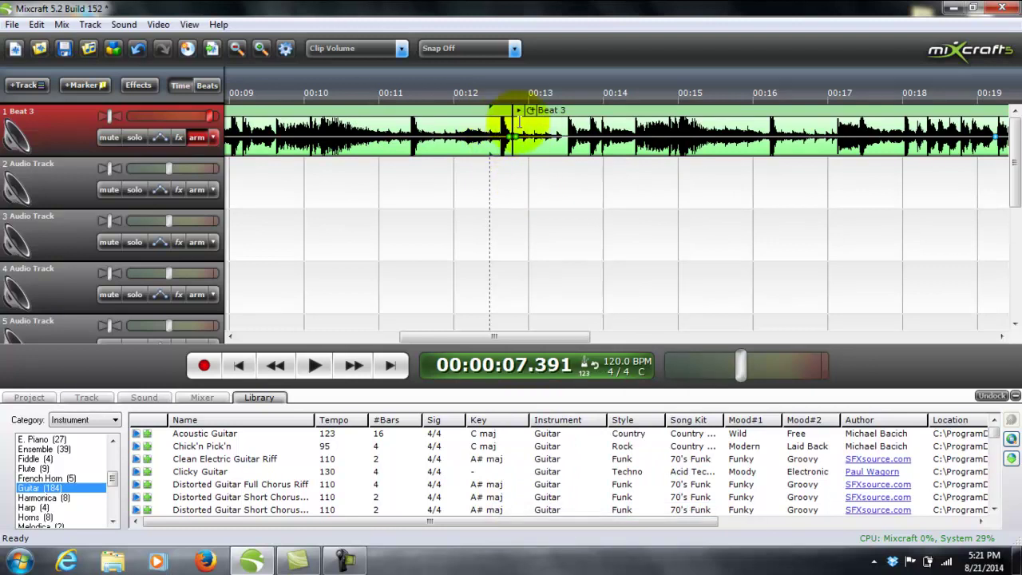
drag(484, 174, 541, 109)
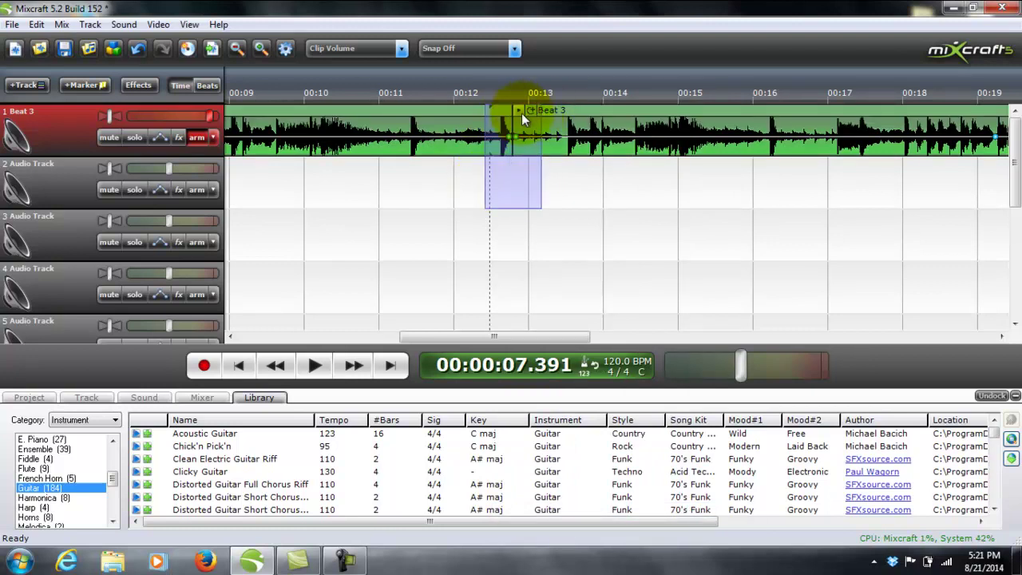
right_click(505, 120)
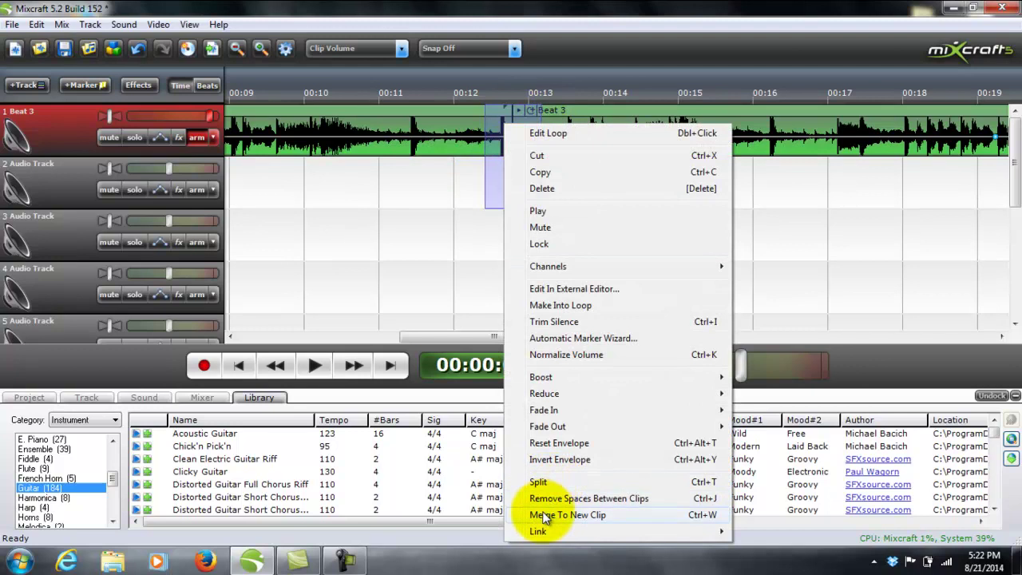
click(534, 483)
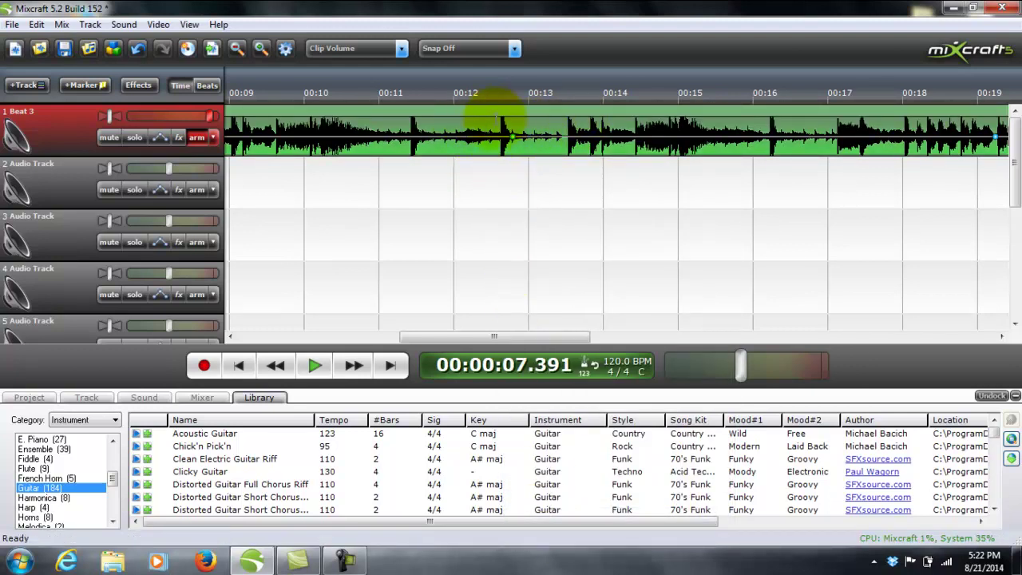
drag(525, 107, 590, 38)
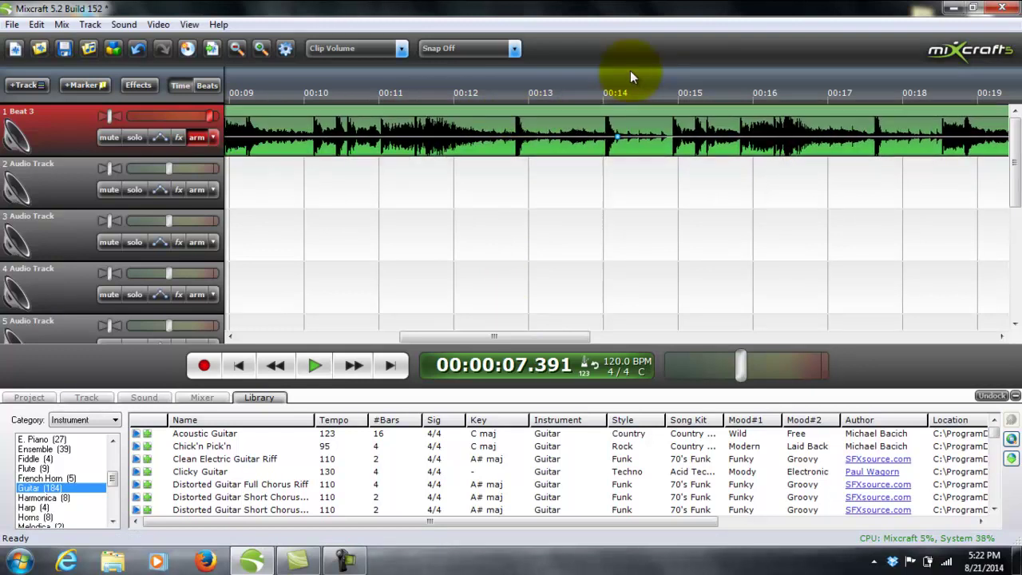
key(ctrl+z)
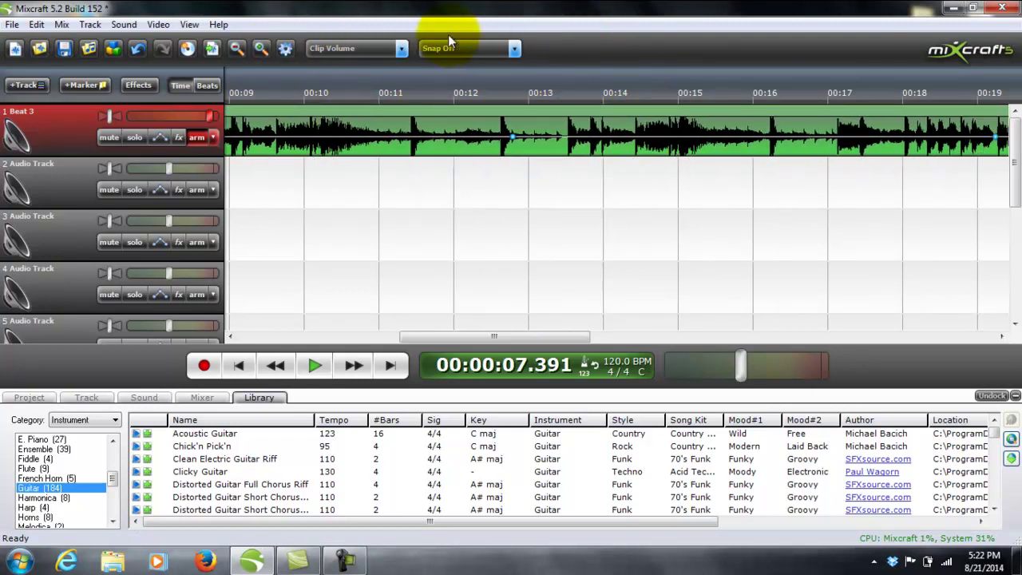
Split the Beat 3 clip at 00:35 and cut away the piece after it
click(321, 271)
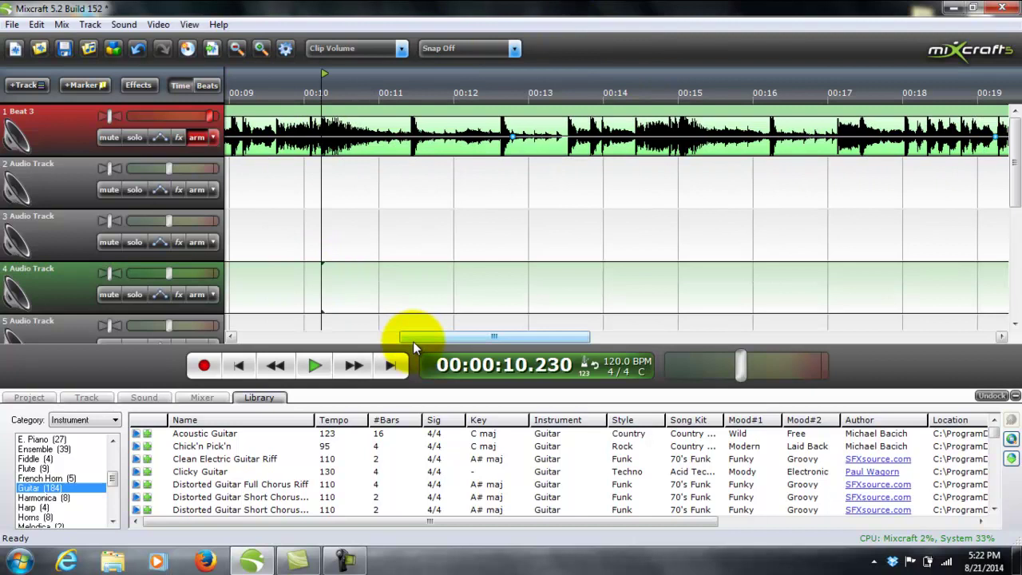
mouse_move(412, 336)
mouse_down()
mouse_move(735, 317)
mouse_move(855, 296)
mouse_up()
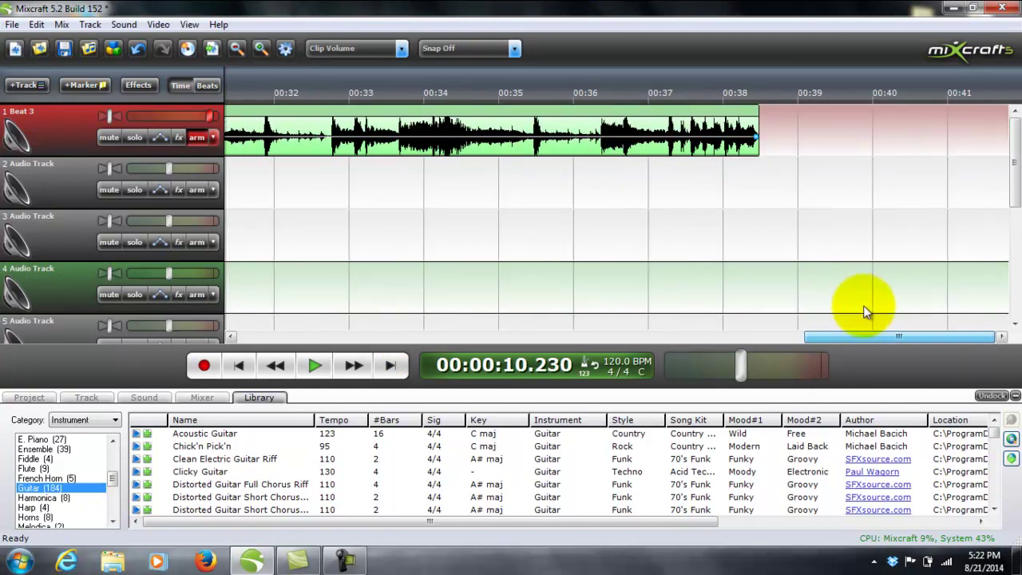
click(511, 182)
right_click(514, 107)
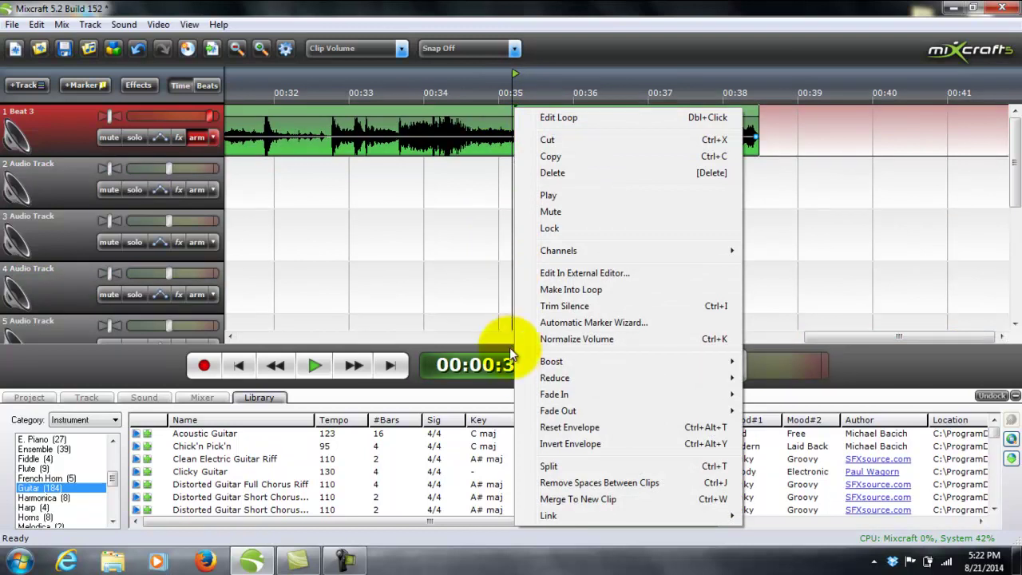
click(547, 466)
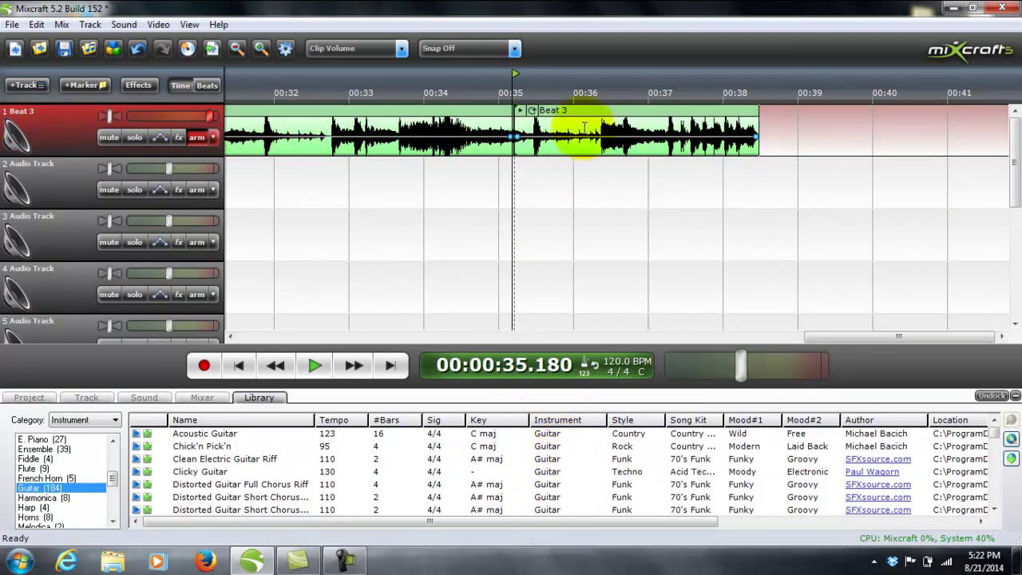
right_click(588, 136)
click(592, 161)
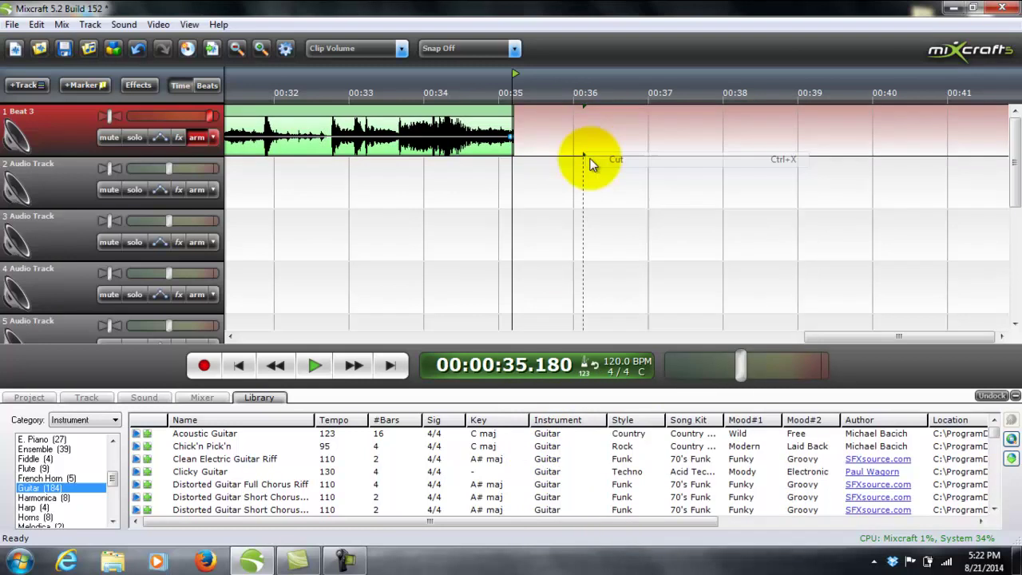
Play the shortened ending, then extend the clip end back to about 00:38 and replay it
click(301, 189)
click(313, 365)
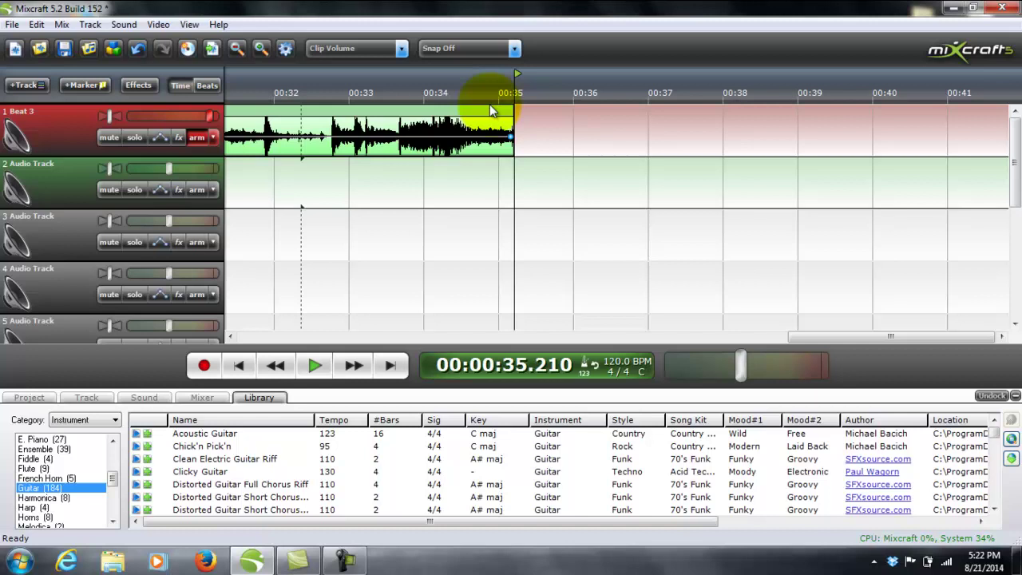
drag(513, 128, 766, 125)
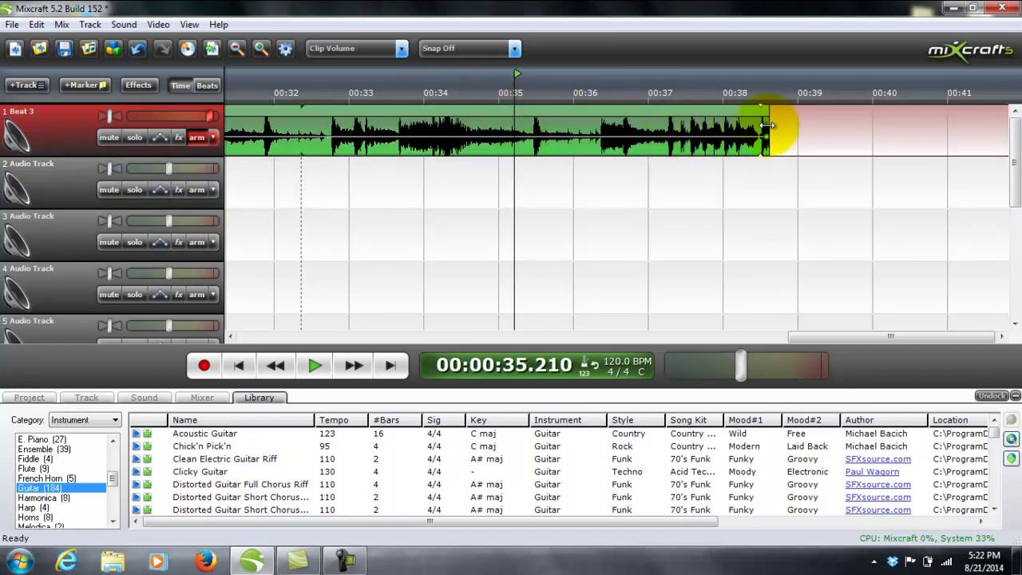
click(742, 211)
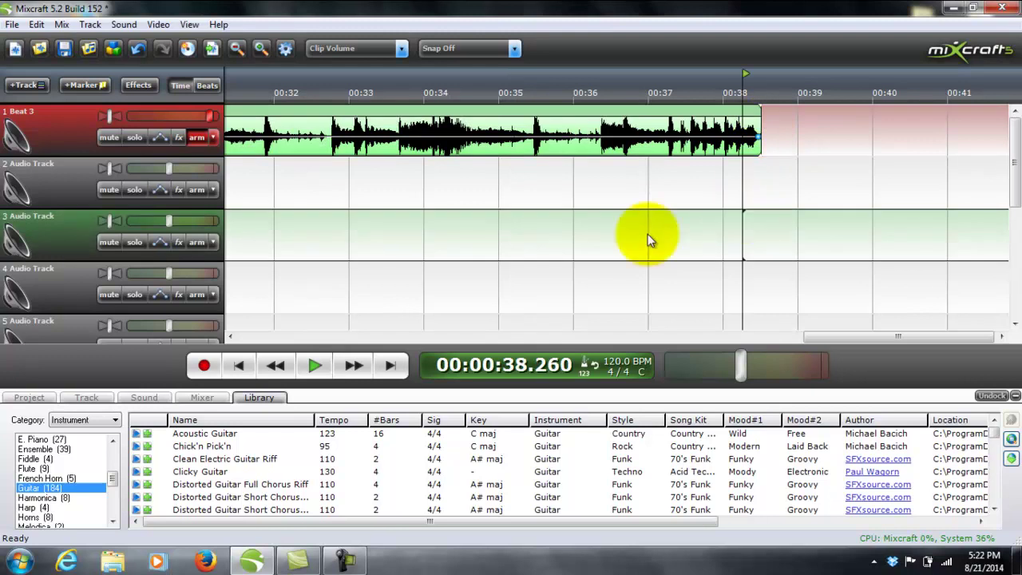
click(357, 291)
click(315, 365)
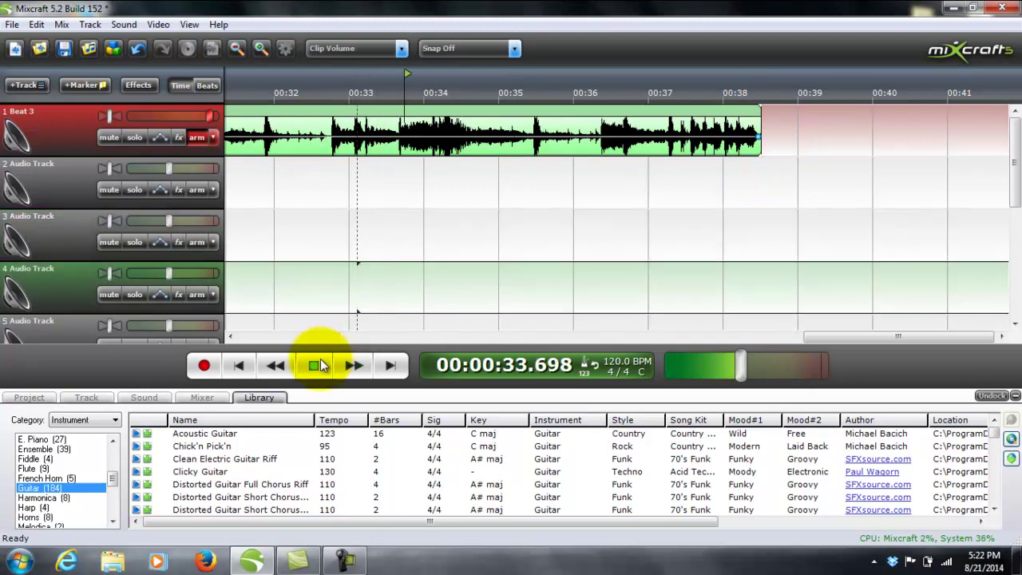
Return the playhead to zero and save the project as 'Beat 3.mx5'
click(239, 363)
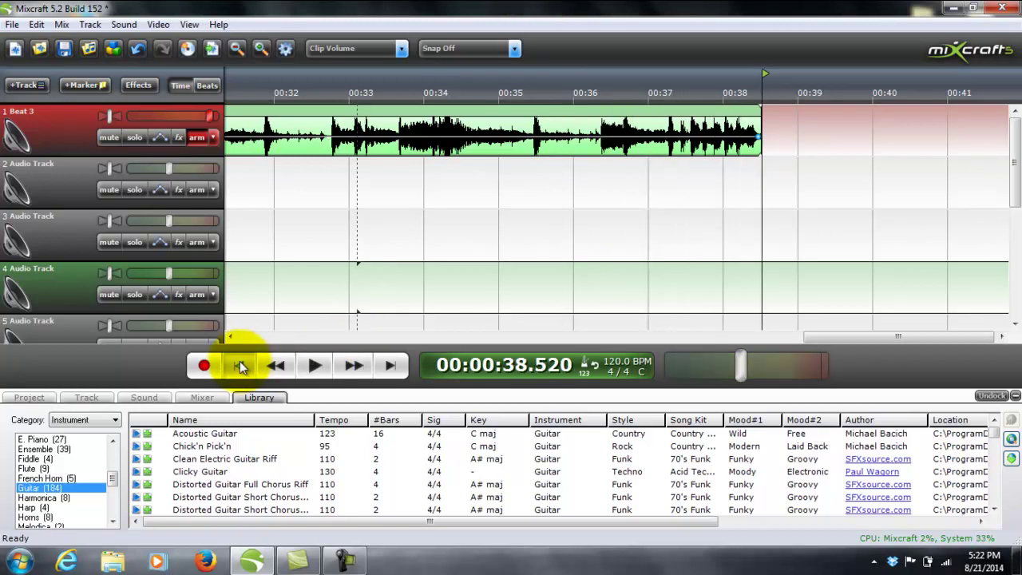
click(7, 26)
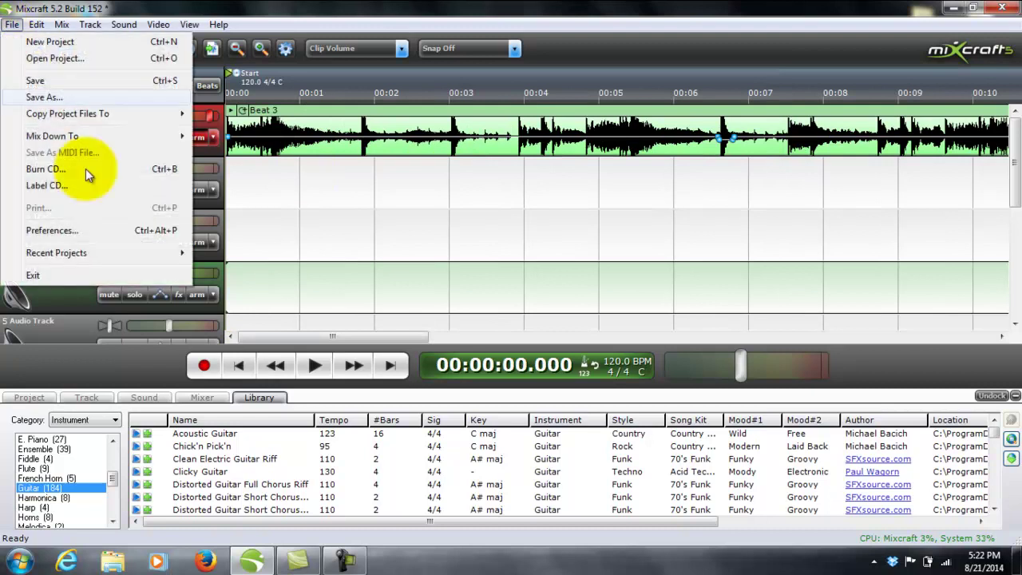
click(146, 95)
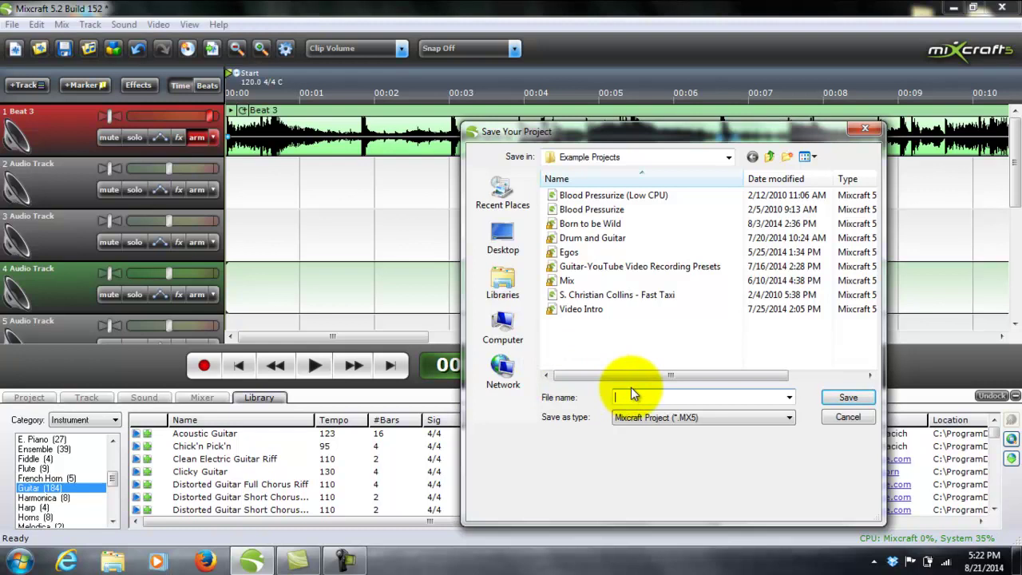
text(Beat)
text( 3)
click(829, 395)
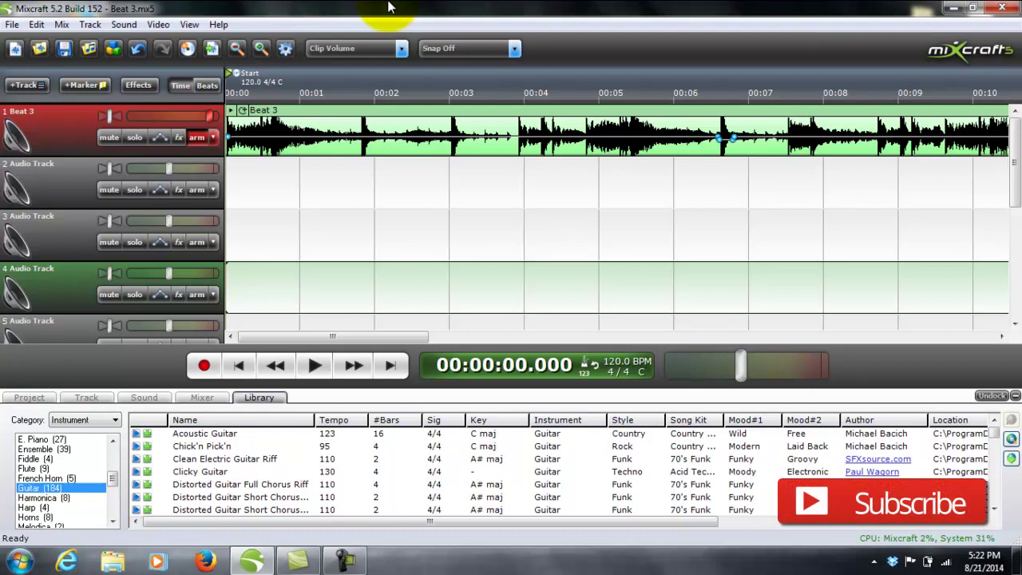
Disarm recording on track 1, Beat 3
click(199, 138)
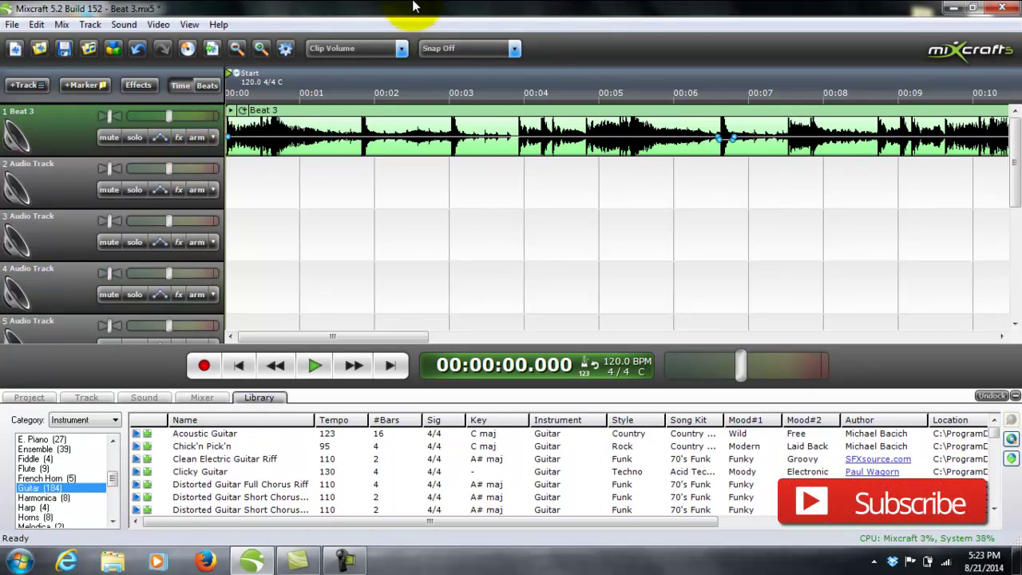